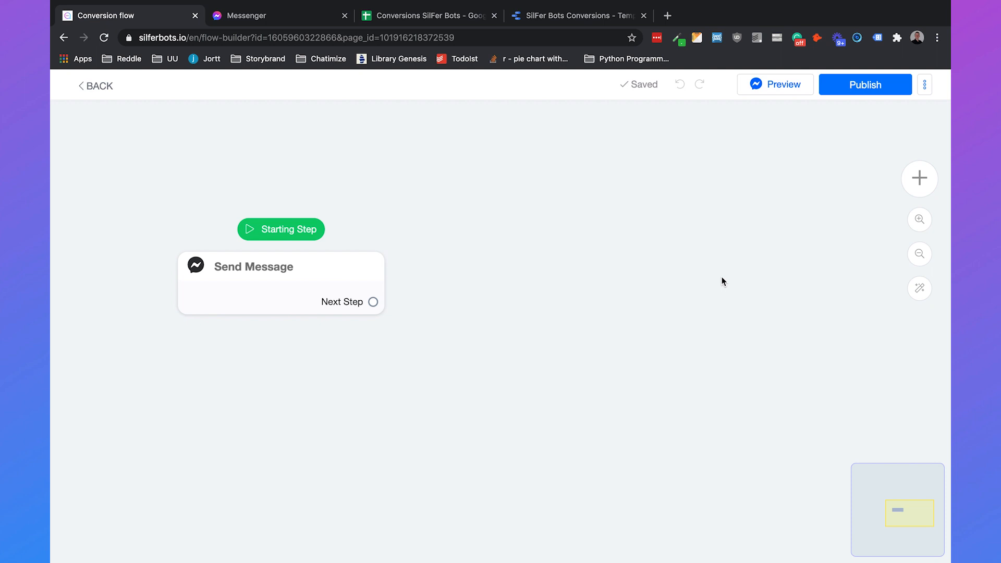
# - Add a text block to the starting Send Message step reading "Click on this button for a conversion."
pyautogui.moveTo(606, 284); pyautogui.dragTo(598, 270)
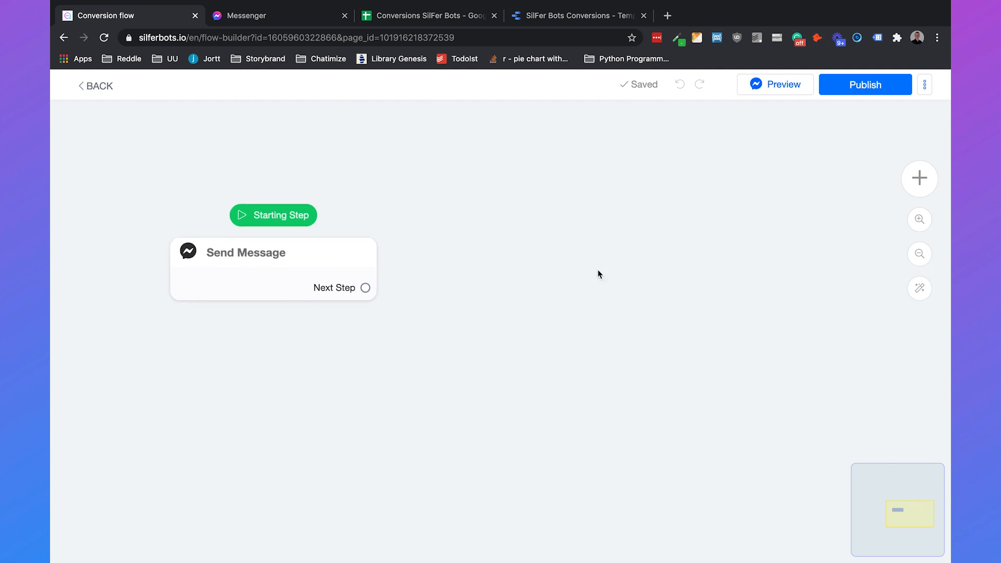
pyautogui.click(332, 280)
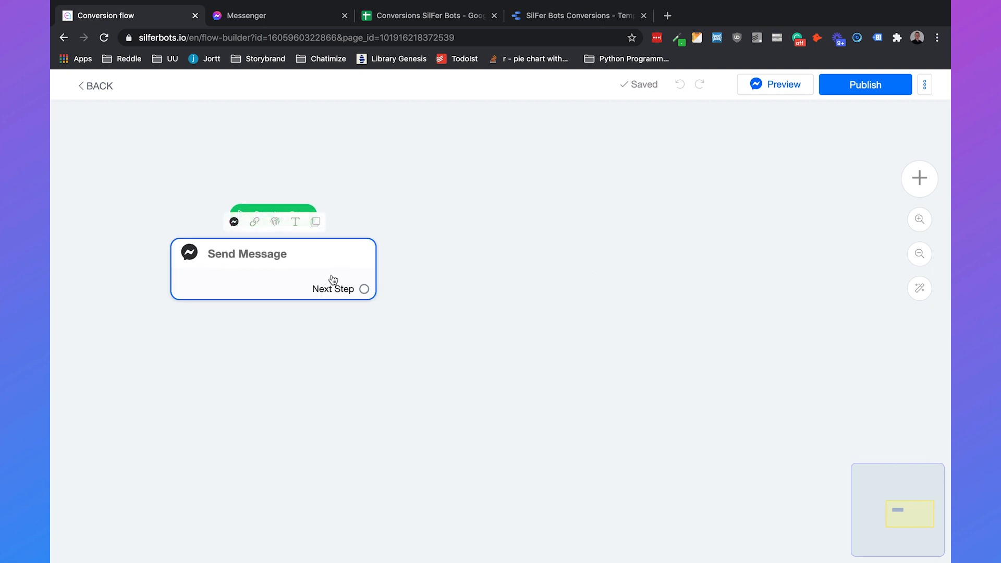
pyautogui.click(333, 279)
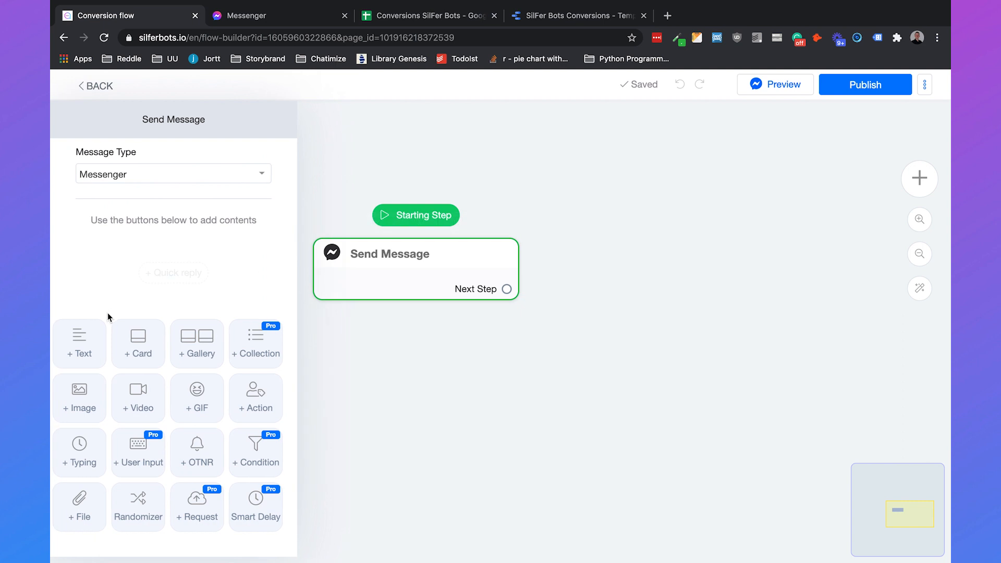
pyautogui.click(81, 347)
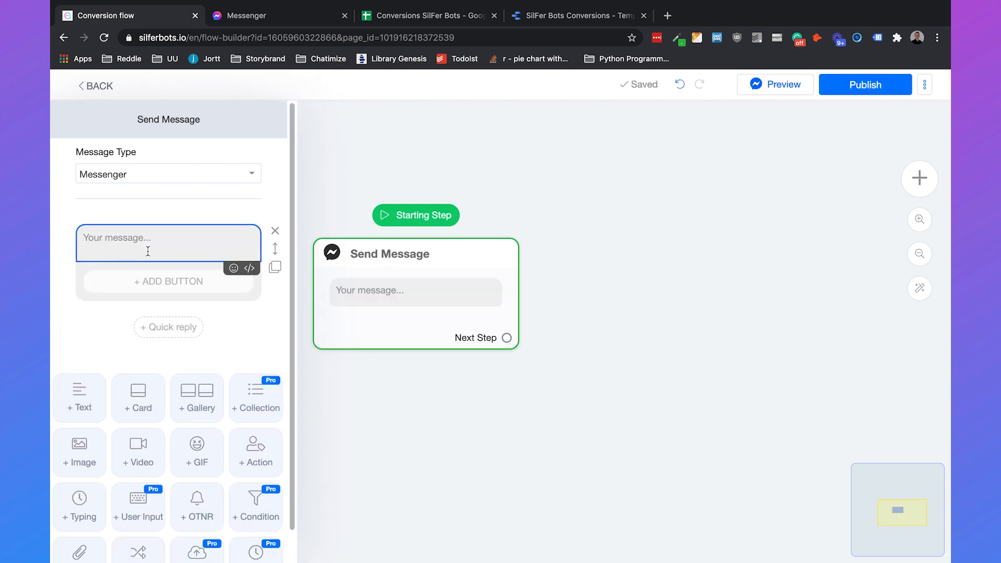
pyautogui.write('Click on this ubt')
pyautogui.press('BackSpace')
pyautogui.press('BackSpace')
pyautogui.press('BackSpace')
pyautogui.write('button for a conversion.')
pyautogui.click(233, 325)
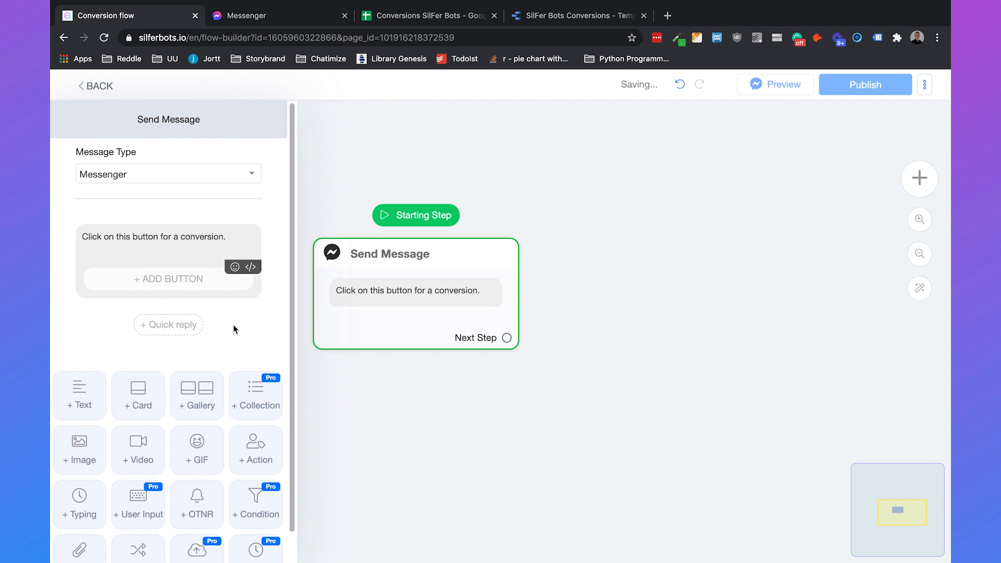
# - Add a button titled "Conversion 1" to the text message and save it
pyautogui.click(200, 279)
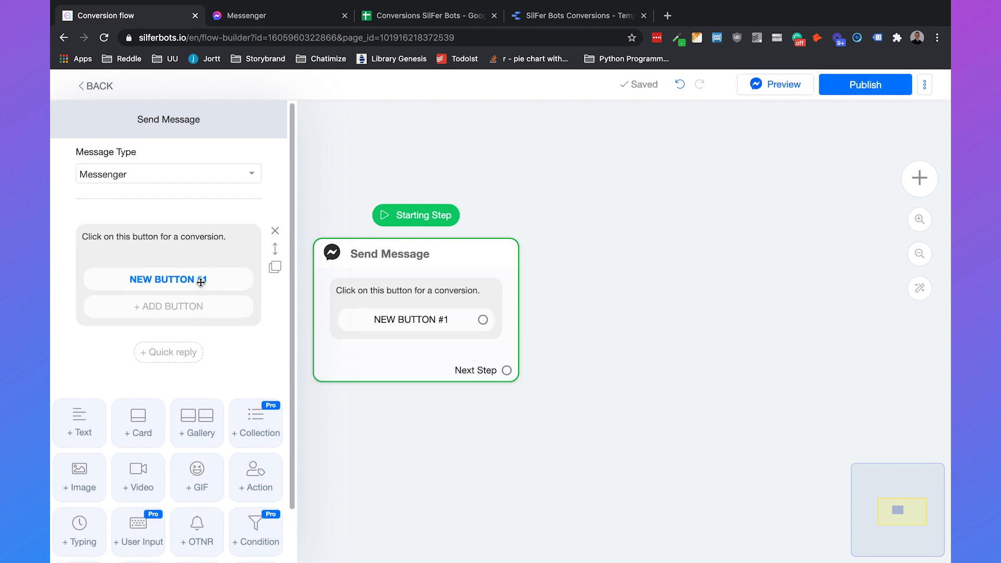
pyautogui.click(178, 279)
pyautogui.tripleClick(424, 148)
pyautogui.write('Conversion 1')
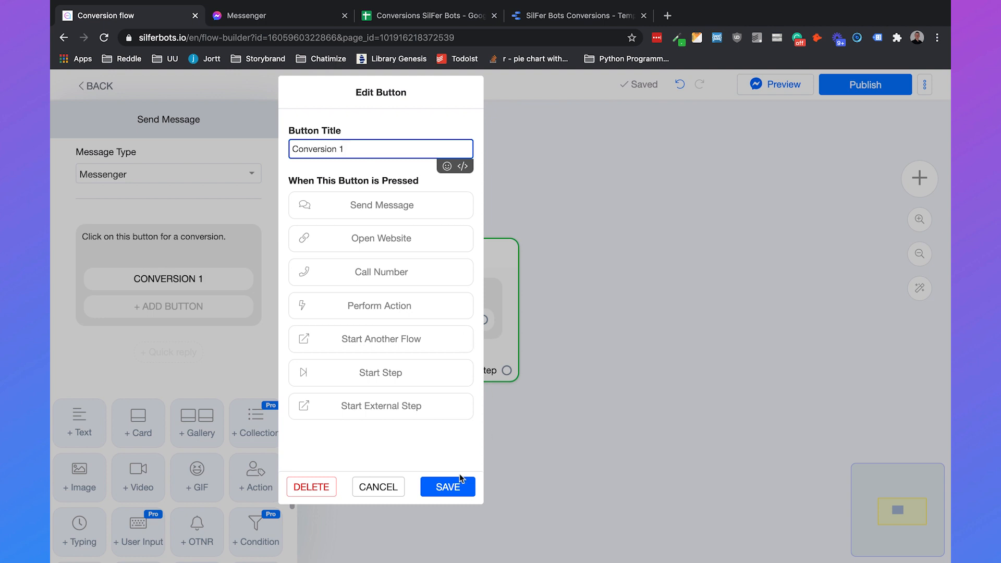
pyautogui.click(464, 482)
pyautogui.click(608, 421)
# - Add an Action step beside the Send Message step and connect the Conversion 1 button to it
pyautogui.moveTo(709, 294); pyautogui.dragTo(598, 322)
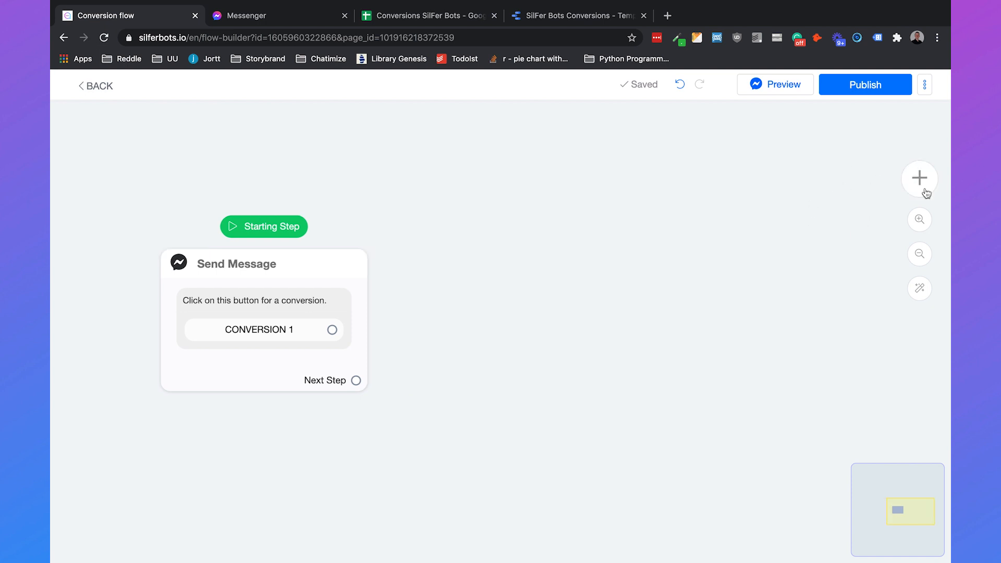
pyautogui.click(919, 177)
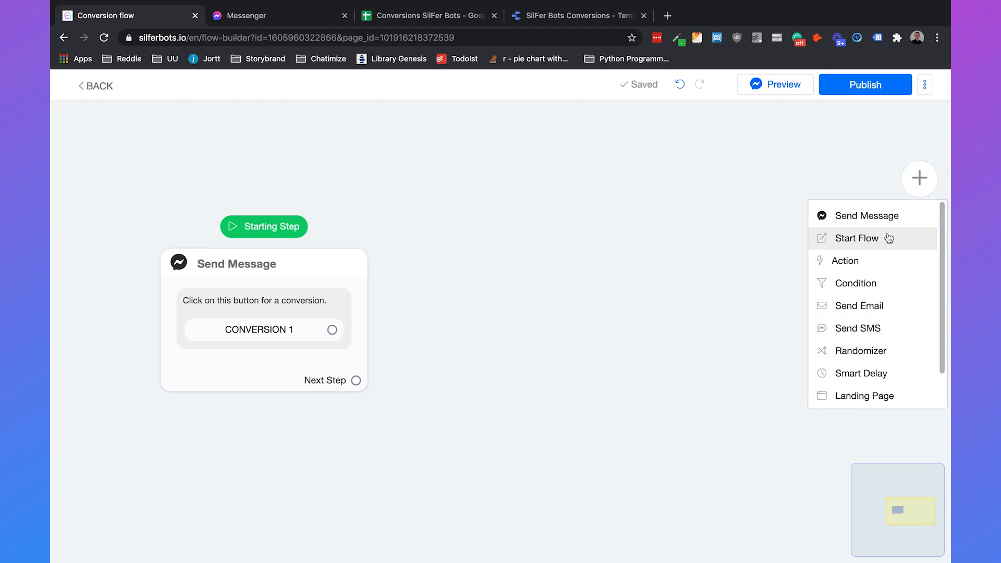
pyautogui.click(885, 263)
pyautogui.moveTo(794, 351); pyautogui.dragTo(632, 241)
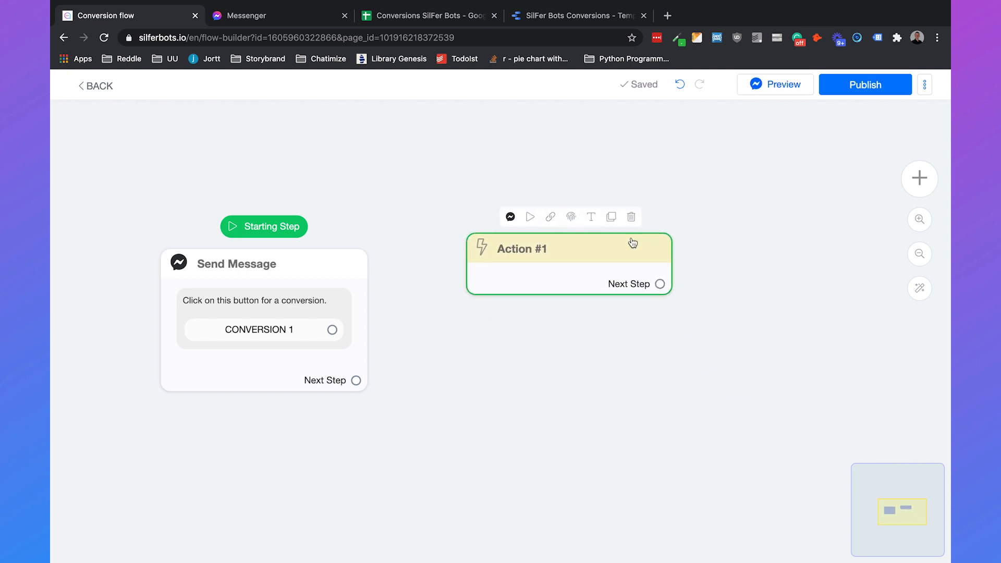
pyautogui.moveTo(331, 331); pyautogui.dragTo(509, 272)
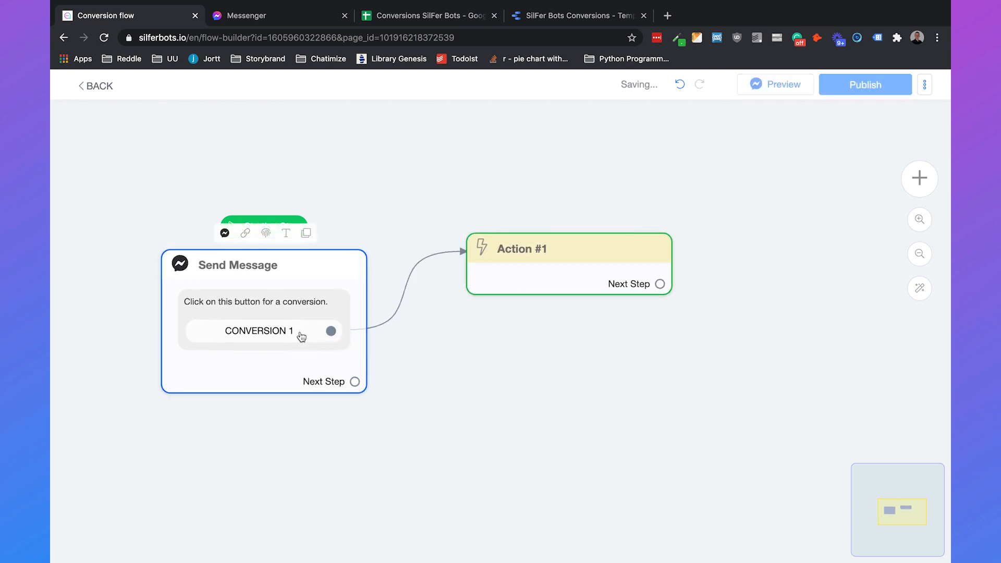
# - Give the new Action step an Add Tag action with the tag "conversion: conversion_1"
pyautogui.click(542, 290)
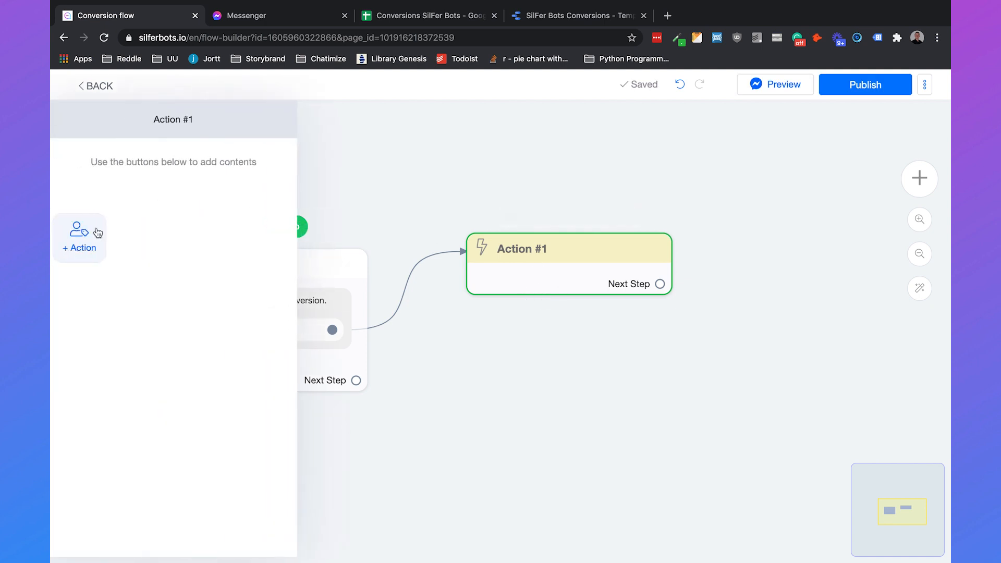
pyautogui.click(92, 243)
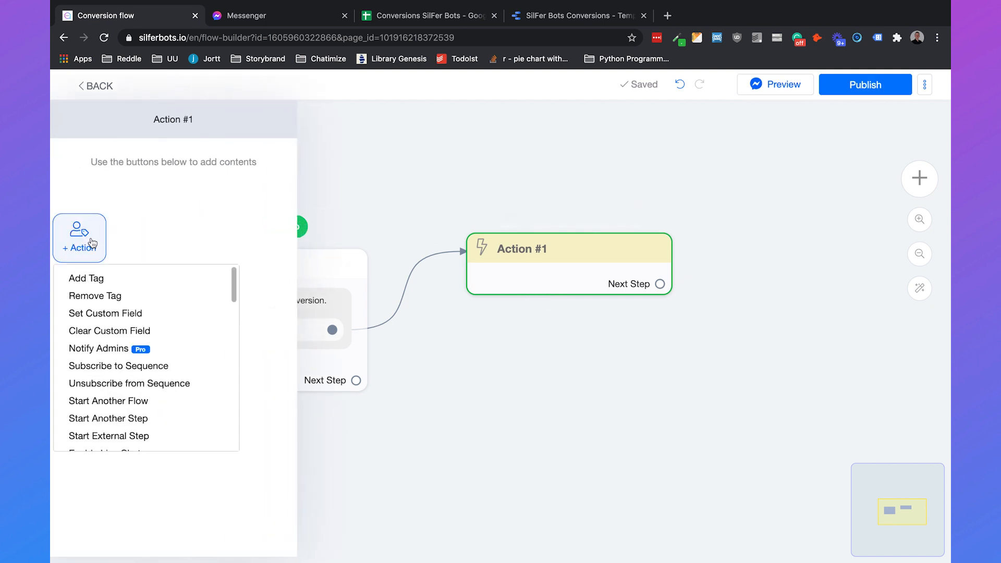
pyautogui.click(102, 277)
pyautogui.click(133, 194)
pyautogui.write('C')
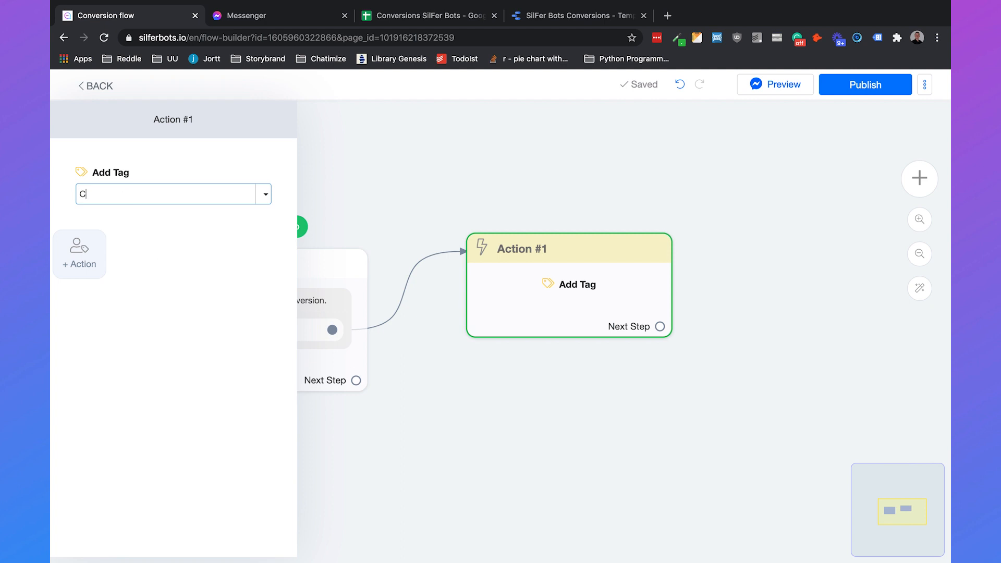
pyautogui.write('onversion: ')
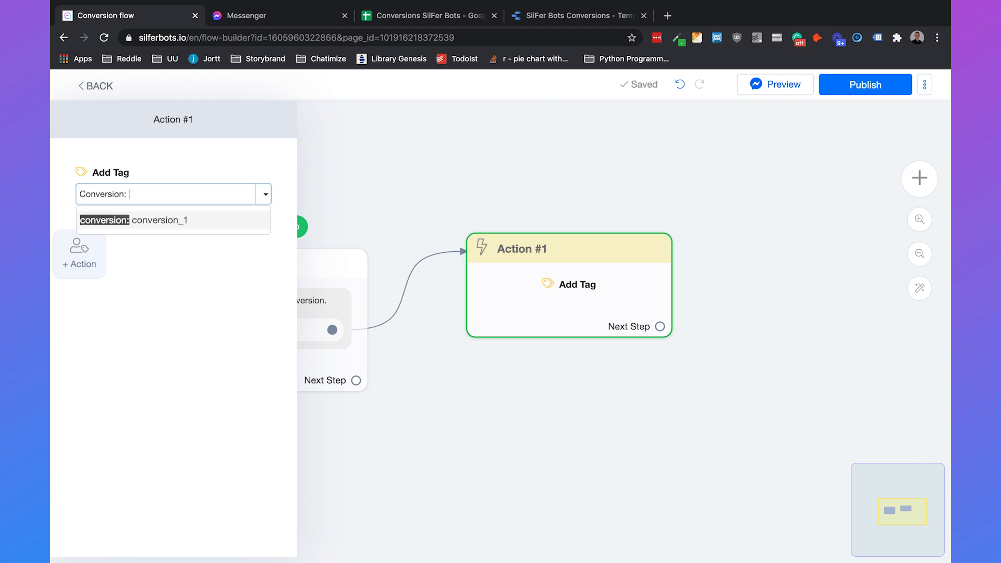
pyautogui.write('conversion_1')
pyautogui.click(163, 228)
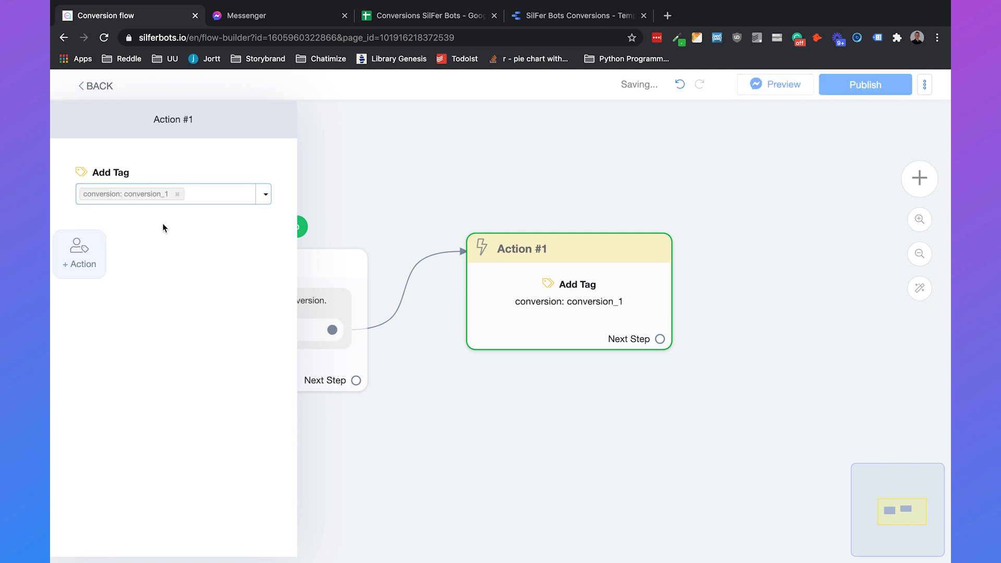
# - Add a Set Custom Field action below the tag action and open its settings
pyautogui.click(78, 256)
pyautogui.click(104, 329)
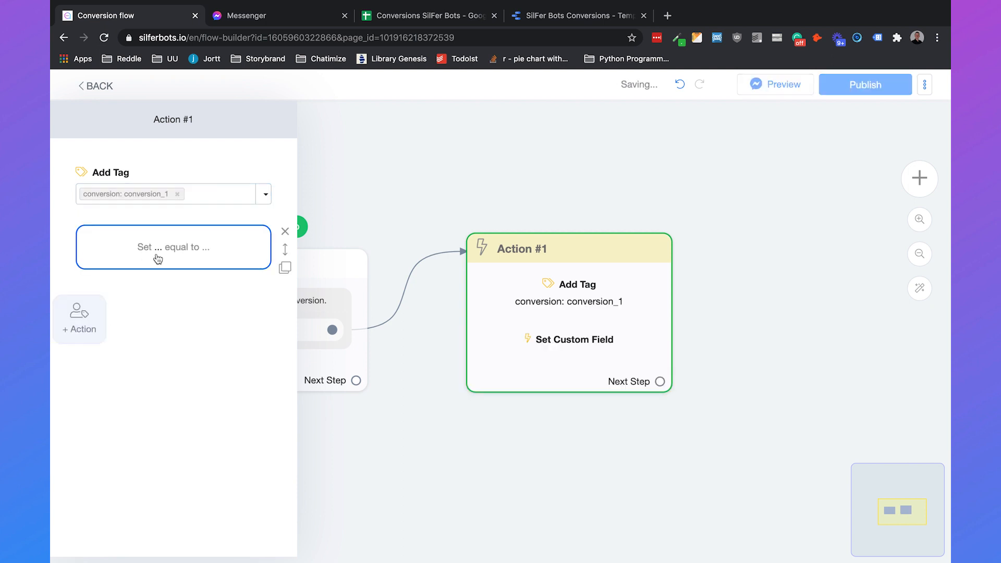
pyautogui.click(162, 247)
pyautogui.click(460, 147)
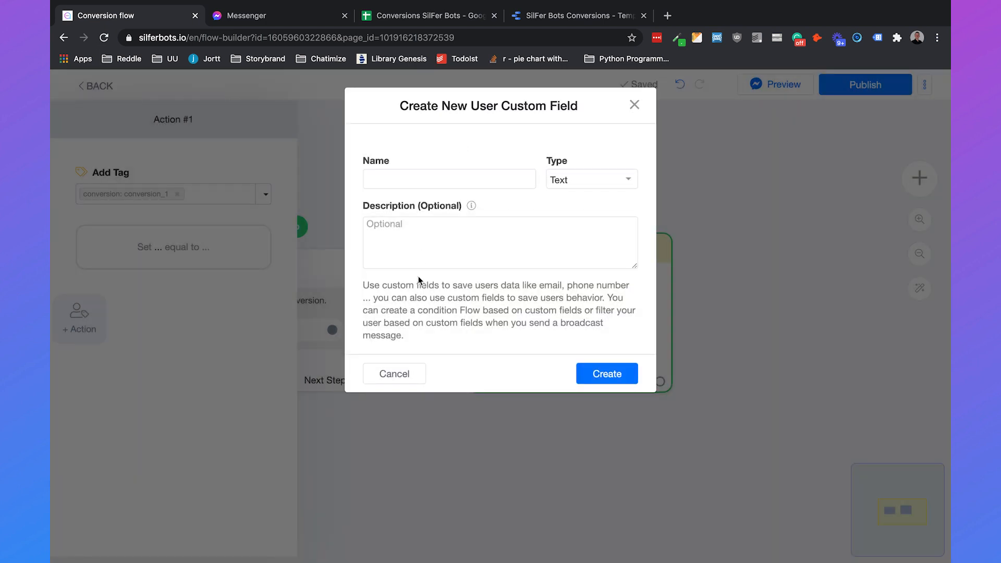
pyautogui.click(395, 375)
pyautogui.click(268, 260)
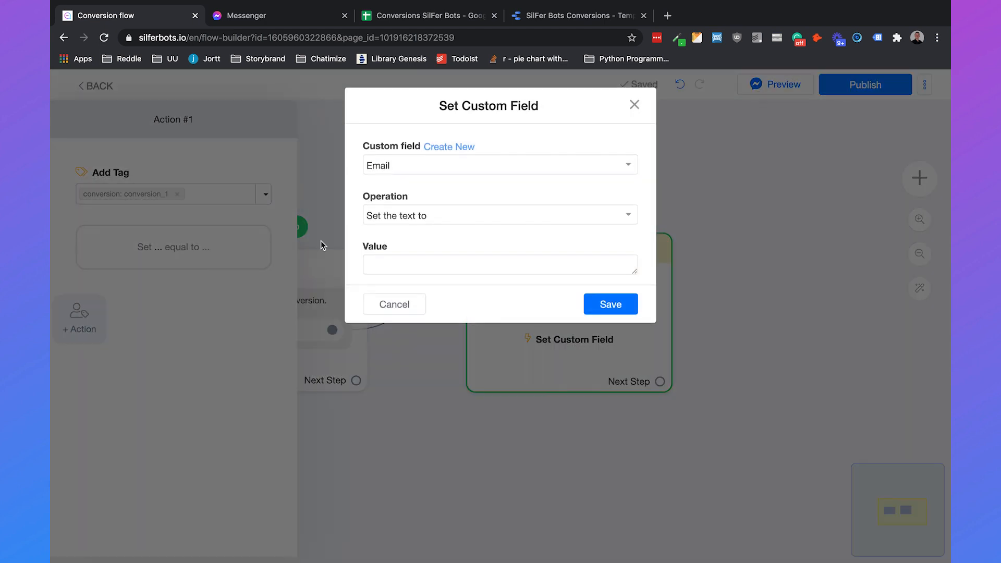
# - Configure the custom field action to set the Current flow field's text to "Conversion flow" and save it
pyautogui.click(421, 167)
pyautogui.write('curen')
pyautogui.press('BackSpace')
pyautogui.press('BackSpace')
pyautogui.write('rent')
pyautogui.click(420, 215)
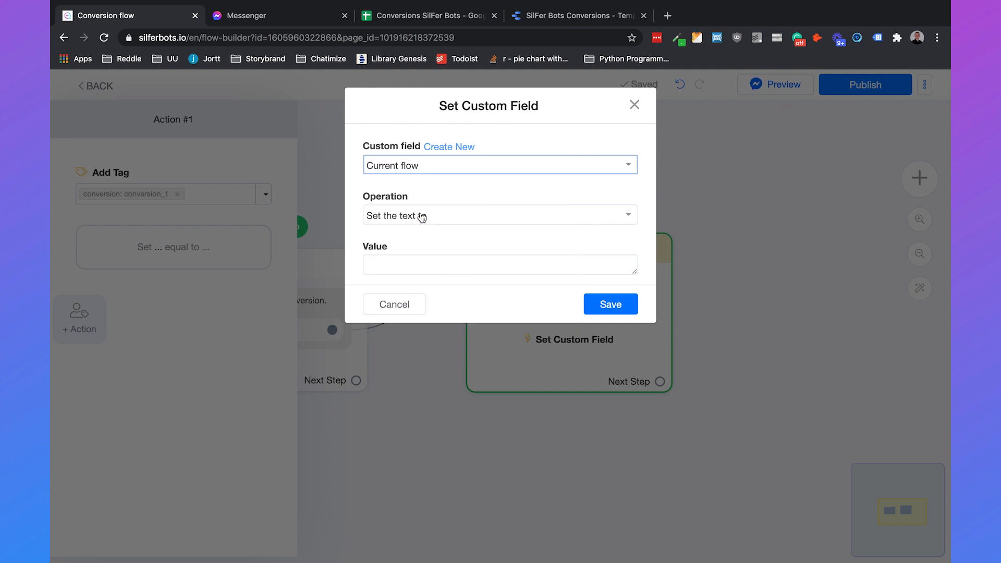
pyautogui.click(429, 264)
pyautogui.write('Conversion flow')
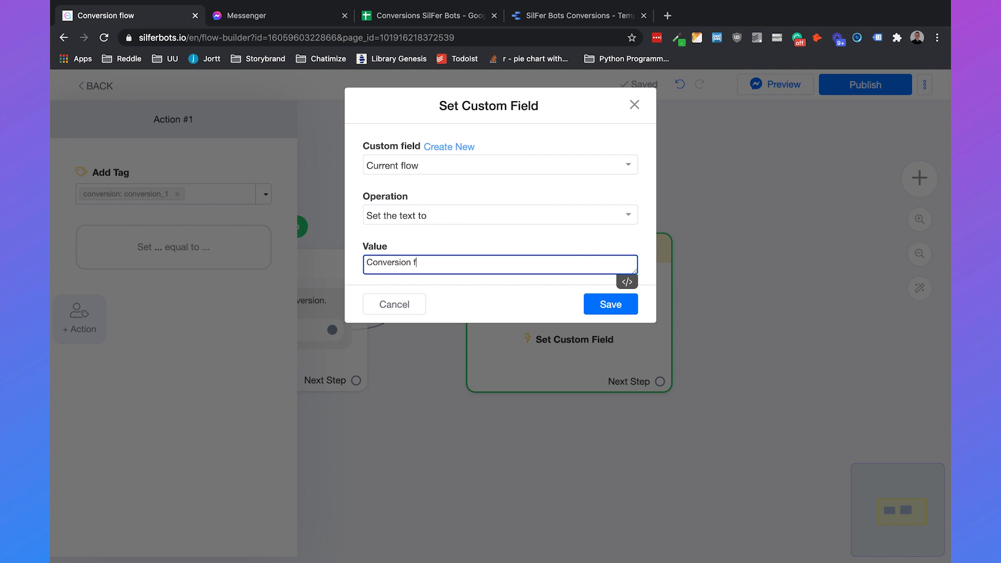
pyautogui.click(627, 308)
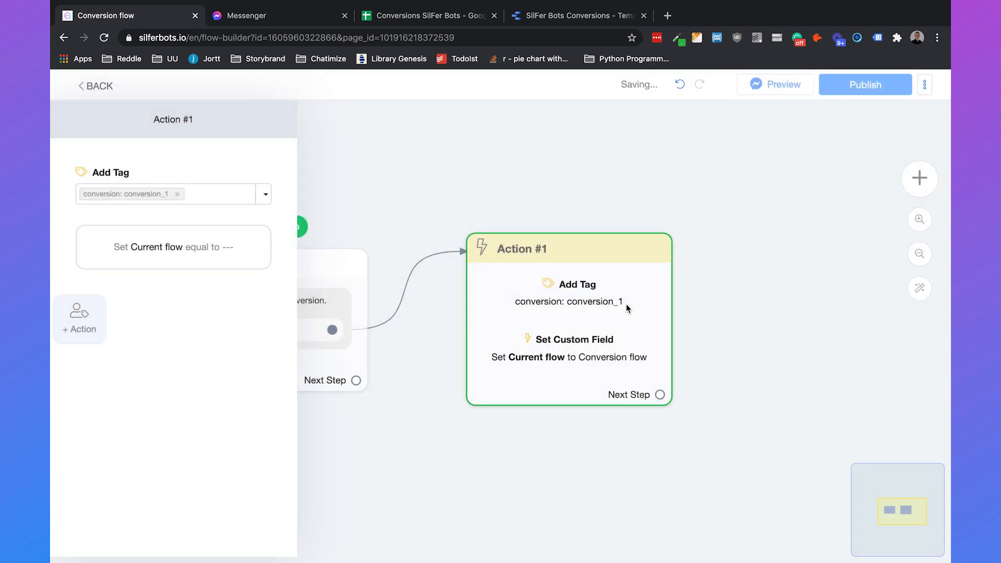
# - Add a second Set Custom Field action that sets the Conversion field's text to "conversion_1" and save it
pyautogui.click(88, 322)
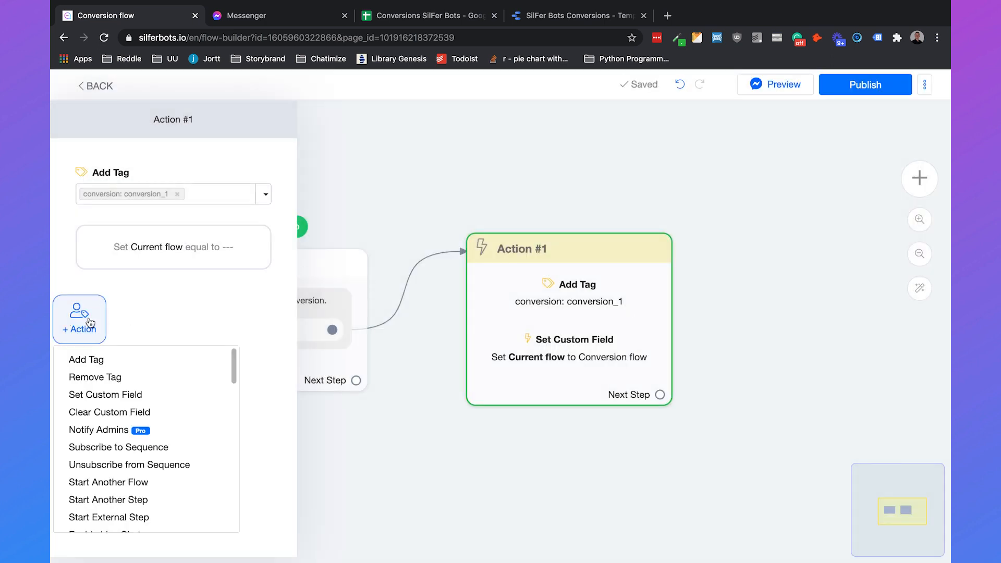
pyautogui.click(105, 394)
pyautogui.click(199, 317)
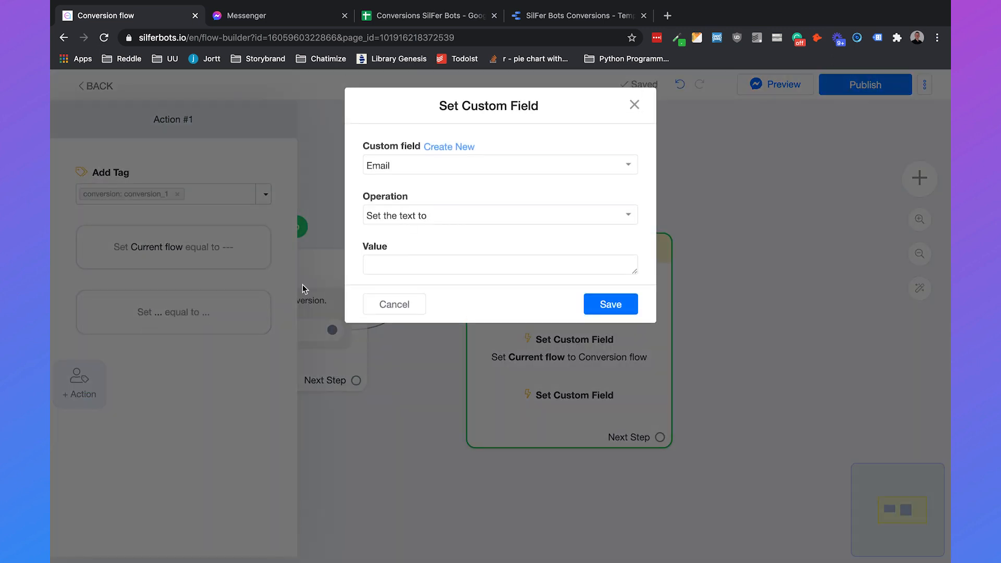
pyautogui.click(452, 168)
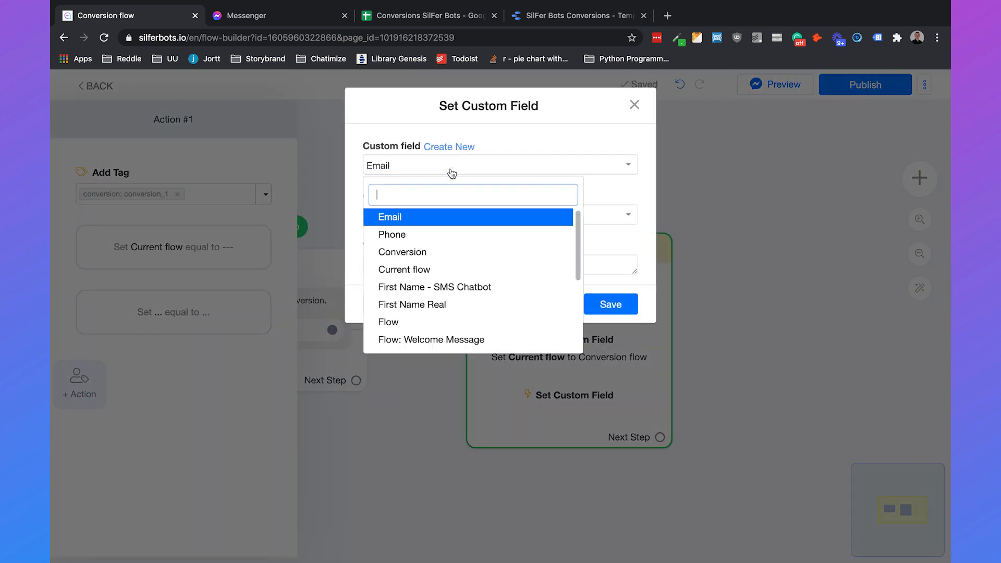
pyautogui.write('conversion')
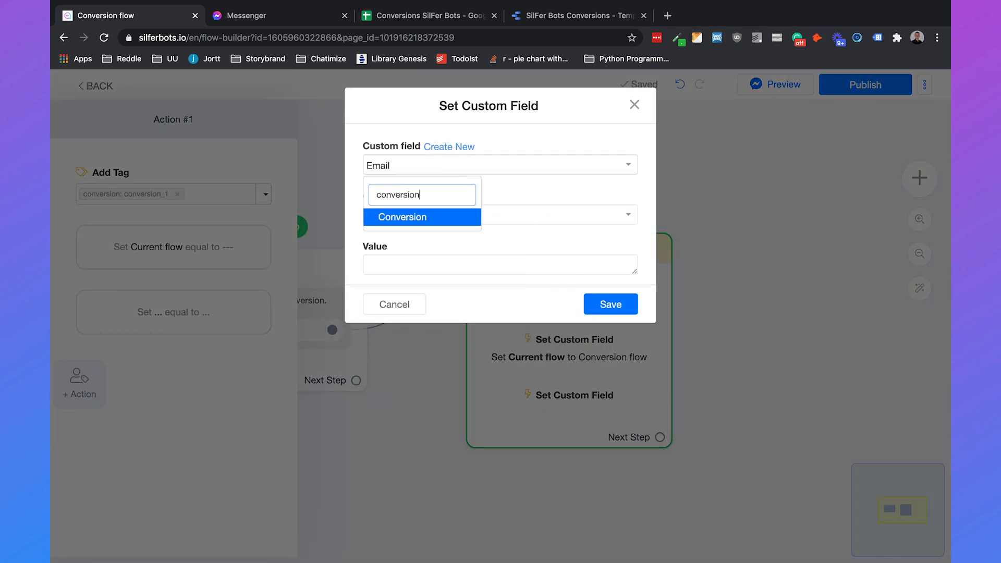
pyautogui.click(447, 217)
pyautogui.click(442, 268)
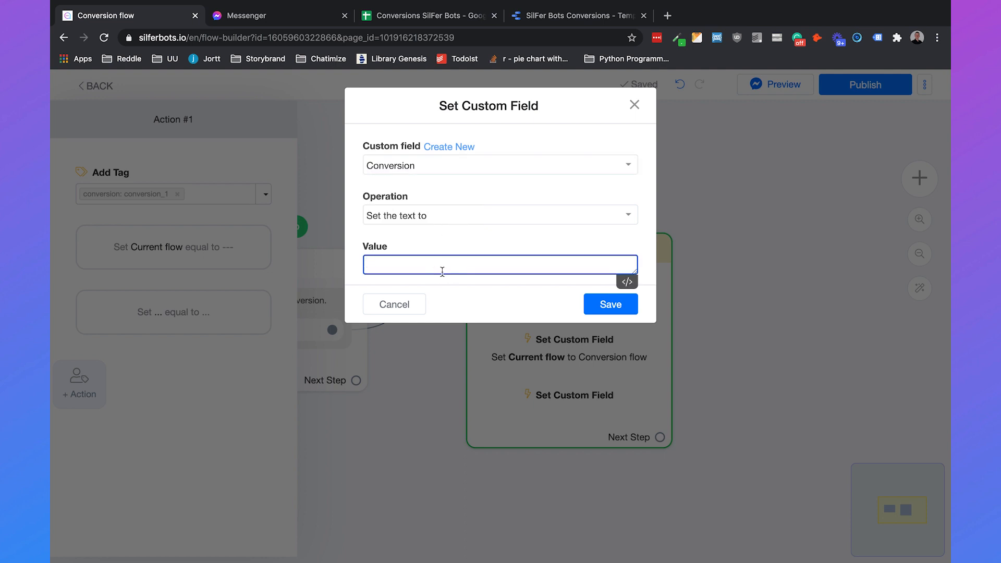
pyautogui.write('conversion_1')
pyautogui.click(605, 307)
pyautogui.click(778, 308)
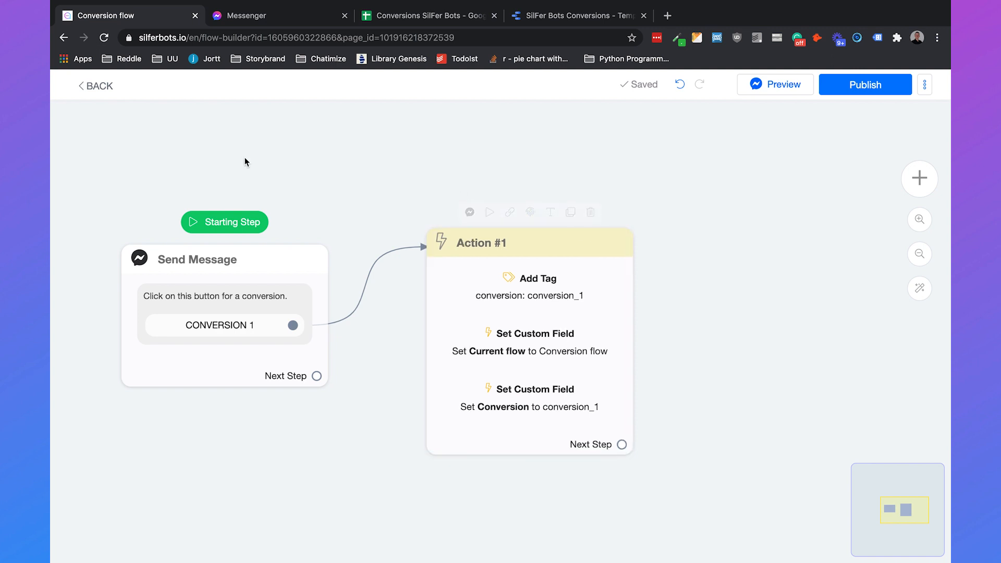
# - Leave the flow builder and open the bot's Integrations settings
pyautogui.click(90, 87)
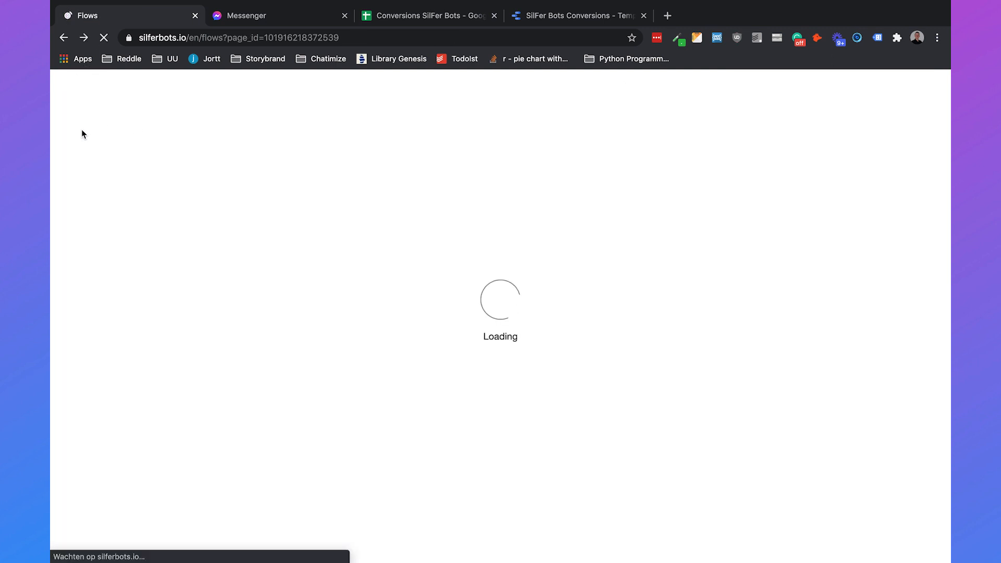
pyautogui.click(80, 83)
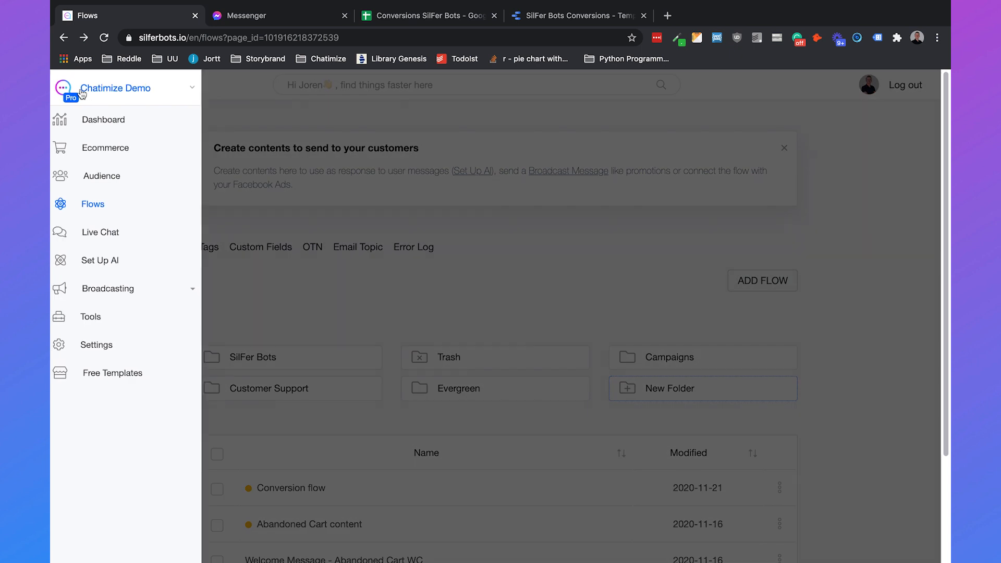
pyautogui.click(123, 355)
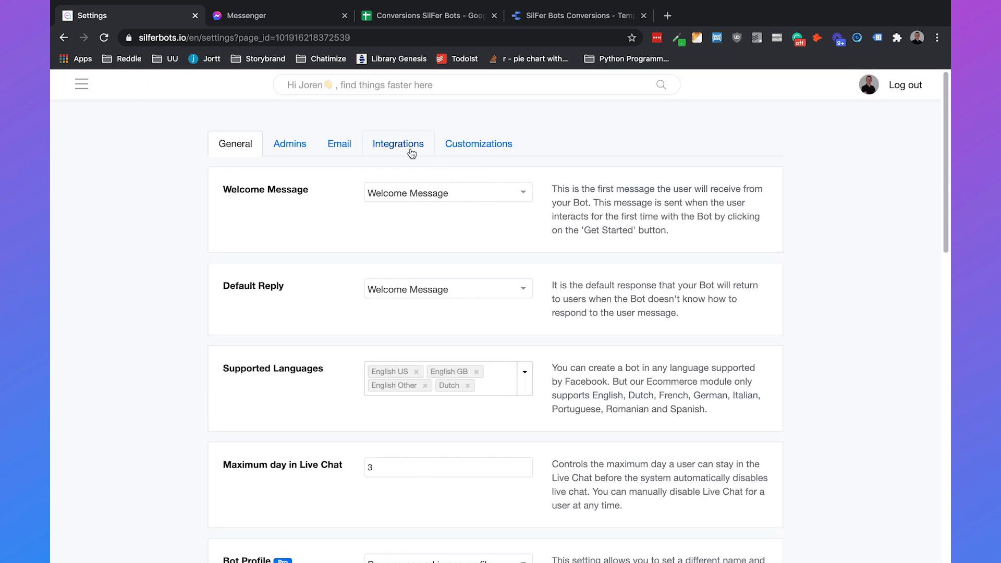
pyautogui.click(402, 147)
pyautogui.scroll(-10, 424, 351)
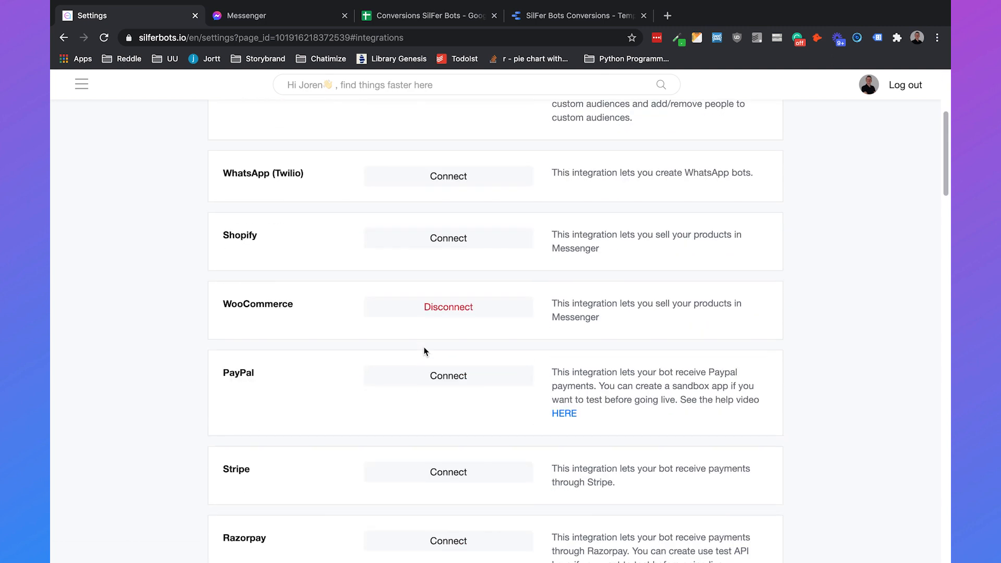
# - Connect the bot's Google integration by signing in with the company Google account
pyautogui.moveTo(292, 301); pyautogui.dragTo(223, 300)
pyautogui.click(412, 311)
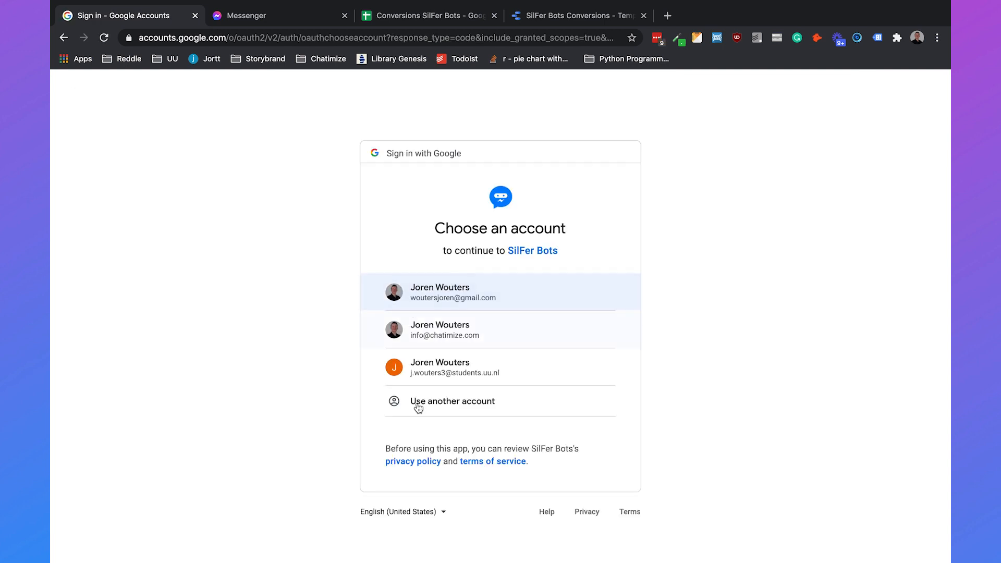
pyautogui.click(465, 338)
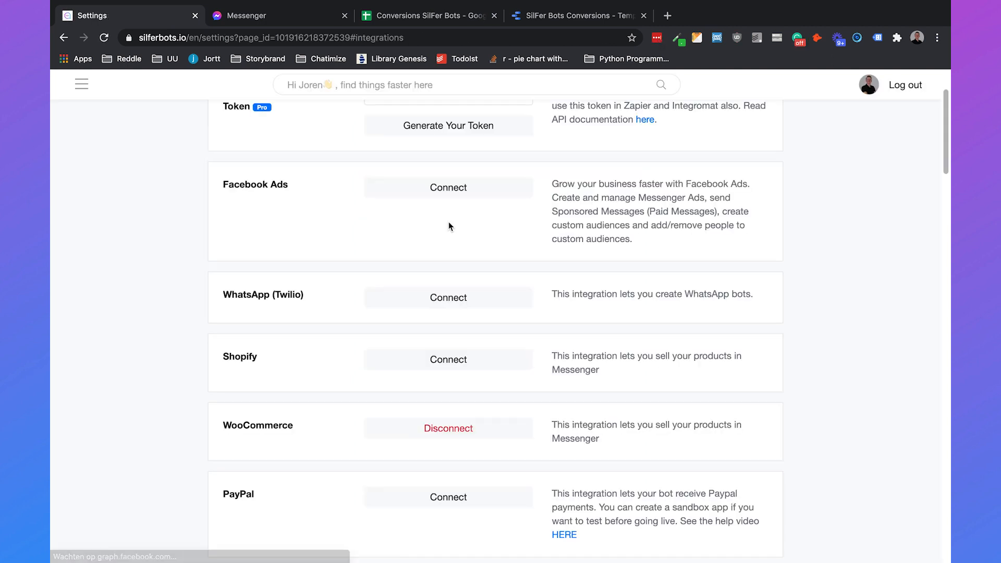
pyautogui.scroll(2, 449, 223)
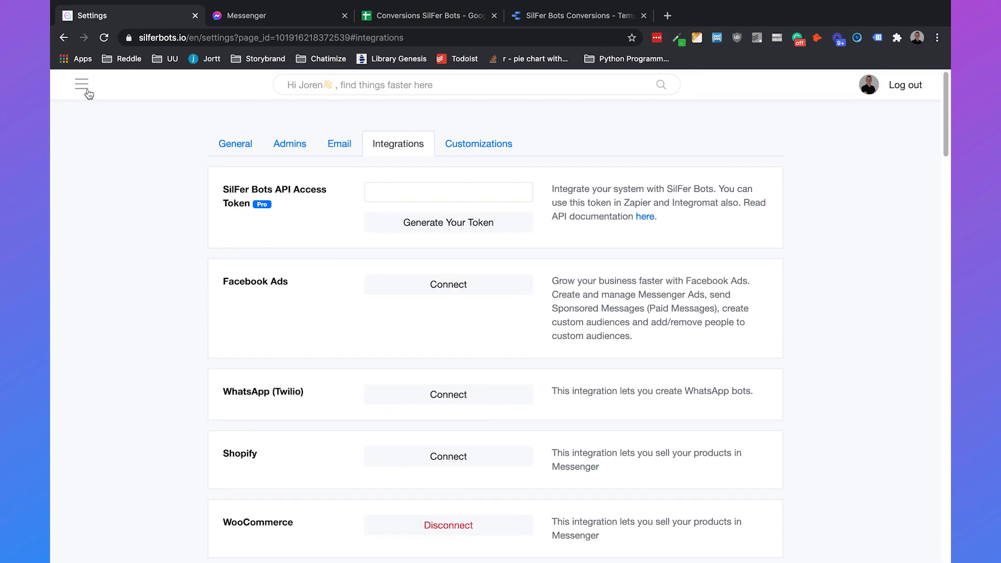
# - Return to the bot's flows overview and open Conversion flow for editing
pyautogui.click(81, 85)
pyautogui.click(129, 209)
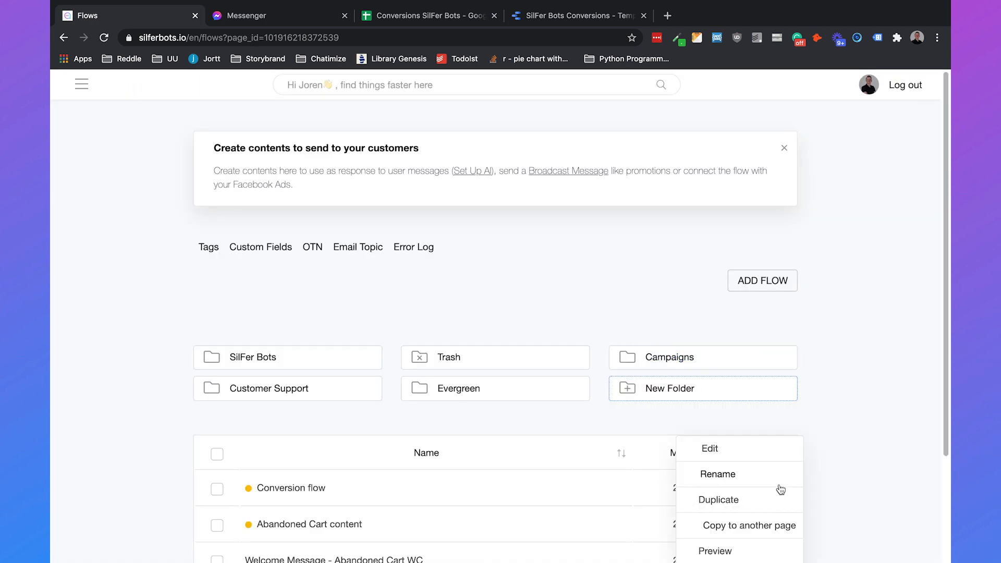
pyautogui.click(779, 487)
pyautogui.click(758, 457)
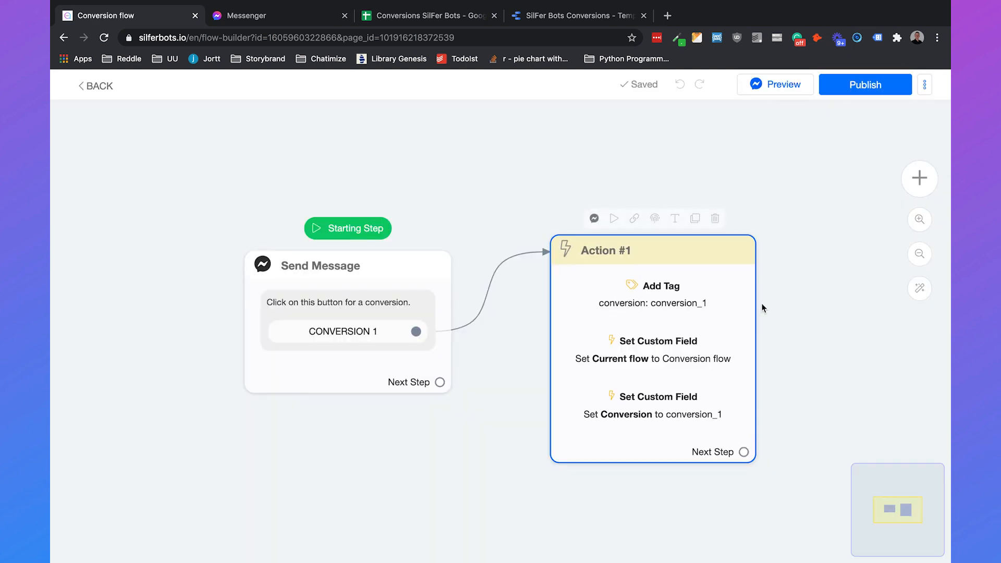
# - Add a second Action step beside Action #1 and connect Action #1's next step to it
pyautogui.moveTo(764, 306); pyautogui.dragTo(547, 310)
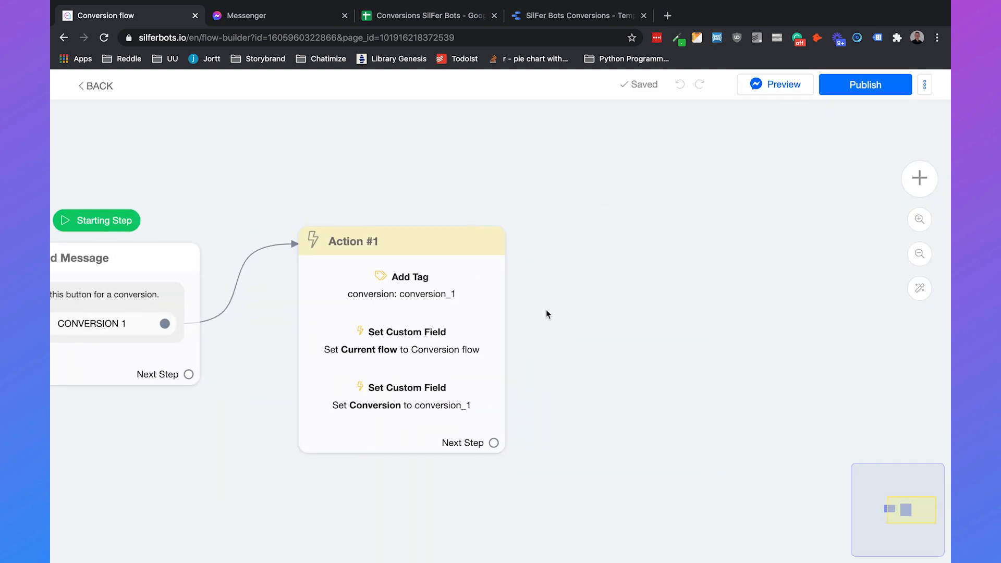
pyautogui.click(920, 254)
pyautogui.moveTo(650, 313); pyautogui.dragTo(727, 298)
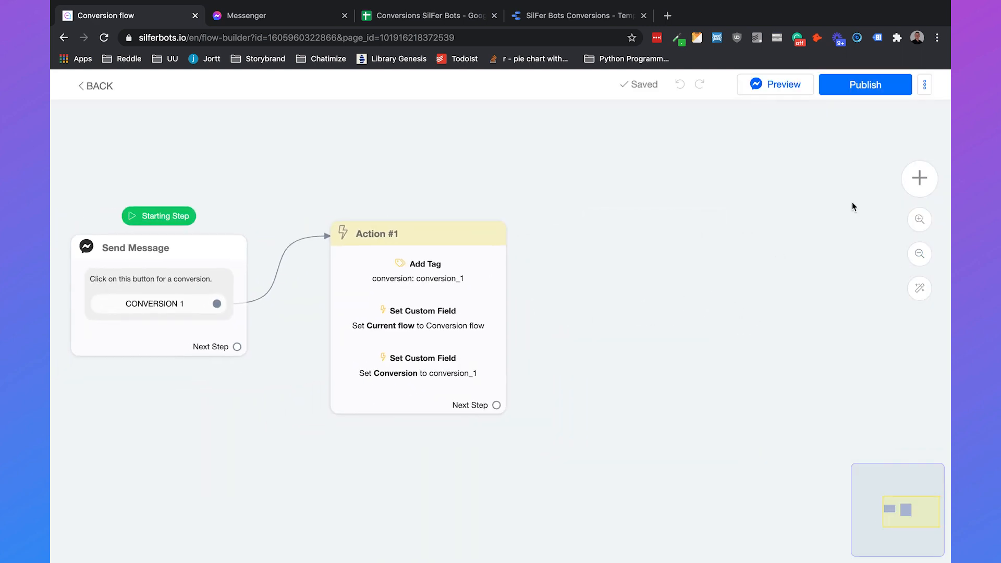
pyautogui.click(920, 178)
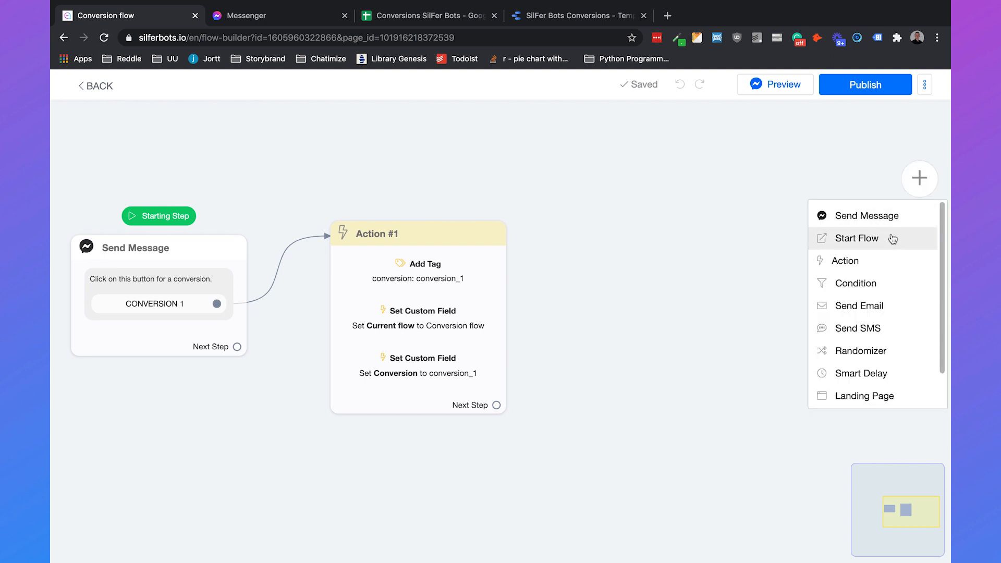
pyautogui.click(893, 260)
pyautogui.moveTo(776, 355); pyautogui.dragTo(709, 247)
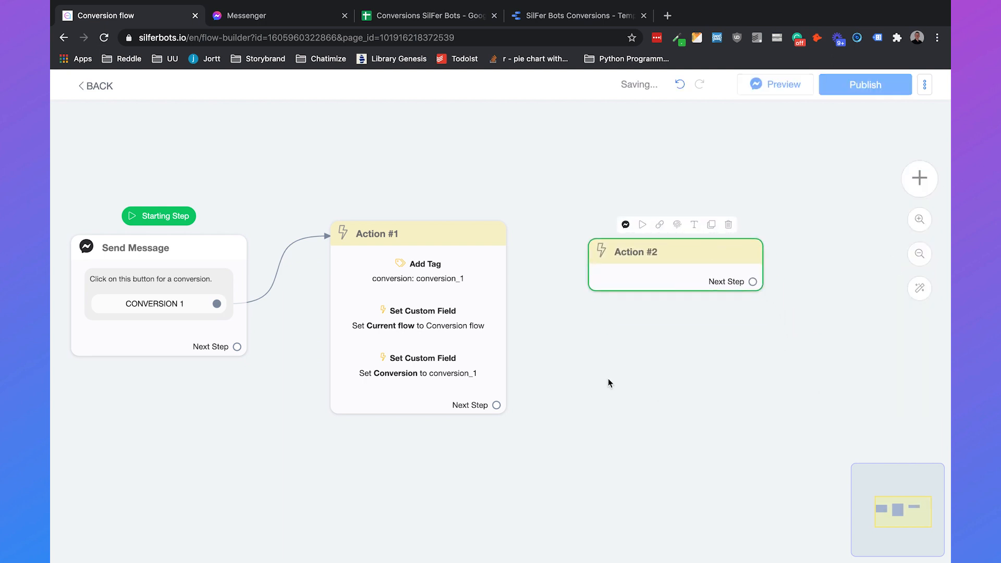
pyautogui.moveTo(497, 407); pyautogui.dragTo(599, 270)
# - Add a Google Sheets action to Action #2
pyautogui.click(670, 272)
pyautogui.click(80, 238)
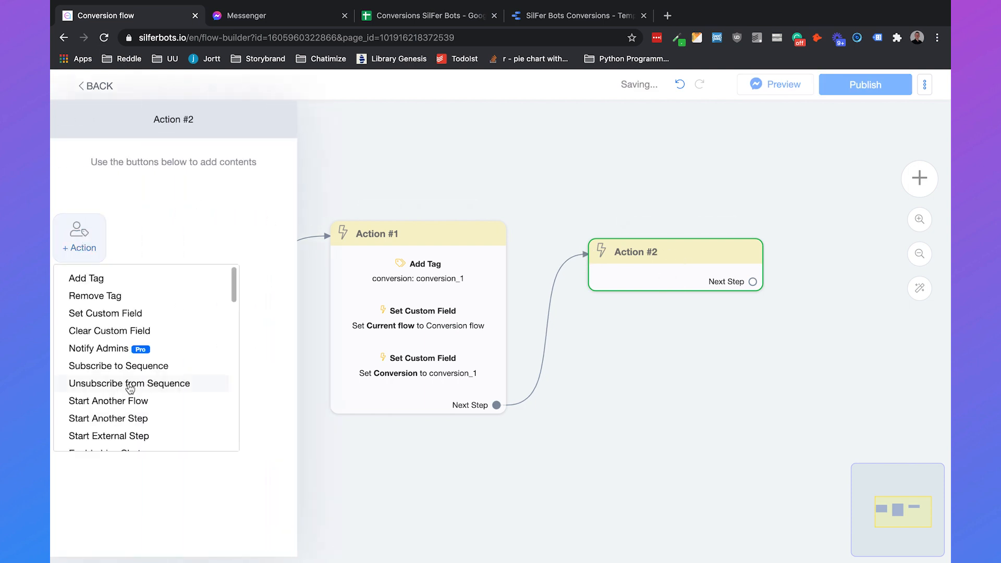
pyautogui.scroll(-3, 131, 386)
pyautogui.scroll(-2, 131, 387)
pyautogui.click(114, 373)
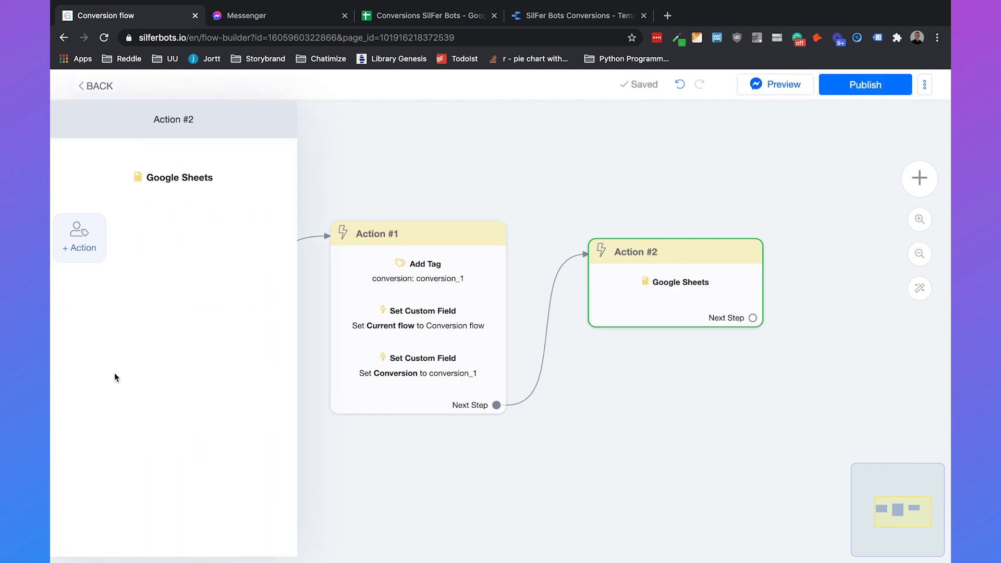
# - Configure the Google Sheets action to send data to worksheet Blad1 of the Conversions SilFer Bots spreadsheet
pyautogui.click(224, 177)
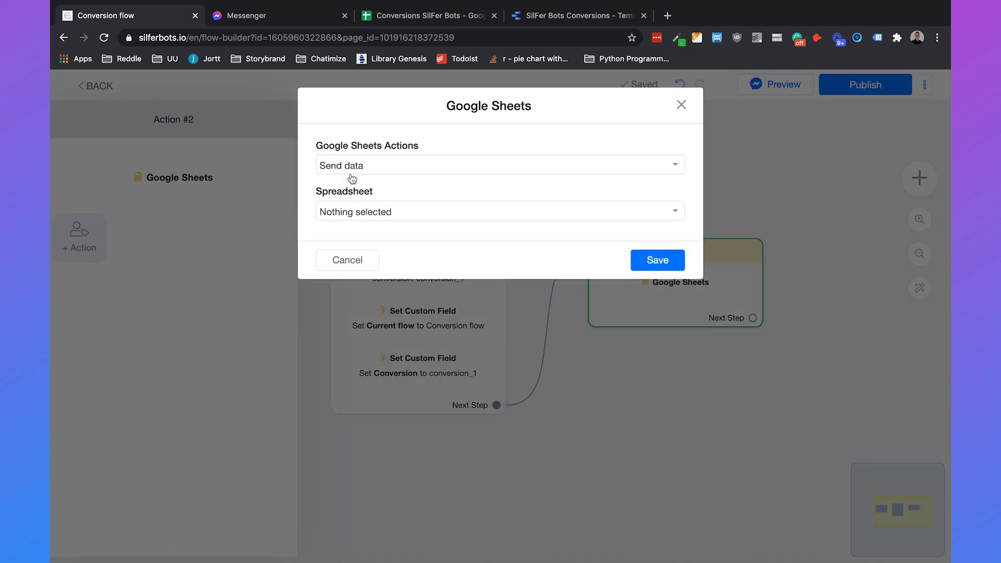
pyautogui.click(376, 212)
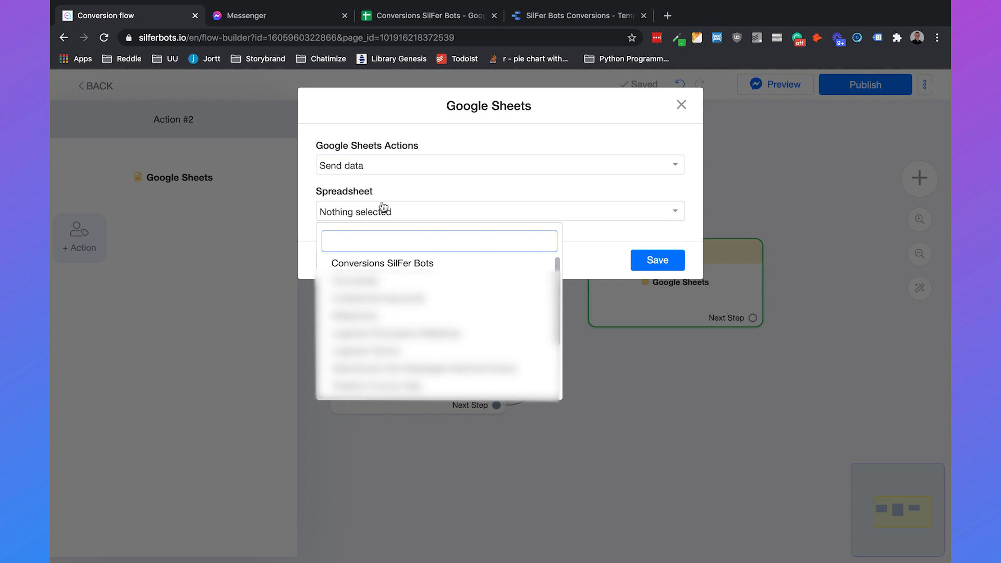
pyautogui.click(394, 261)
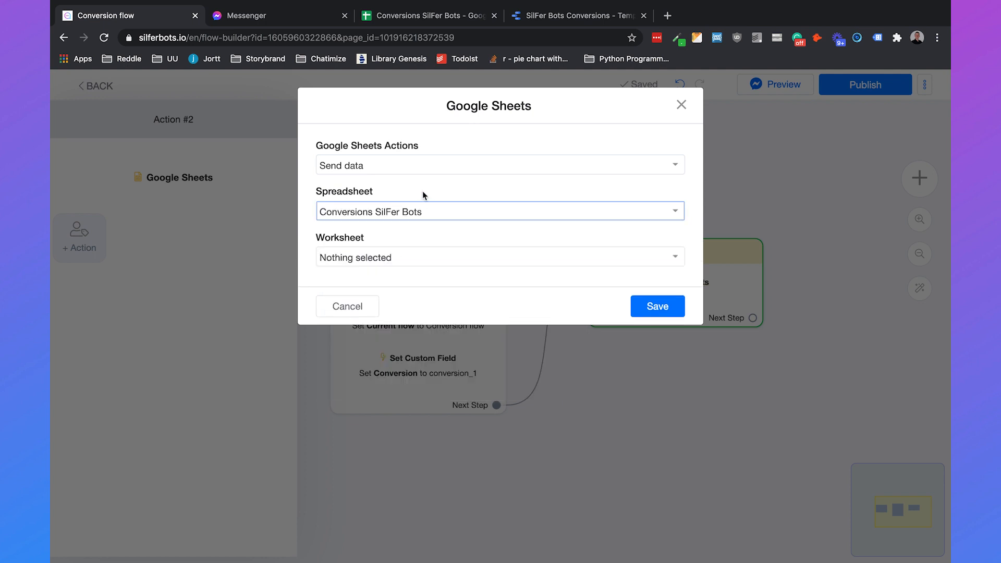
pyautogui.click(390, 263)
pyautogui.click(381, 307)
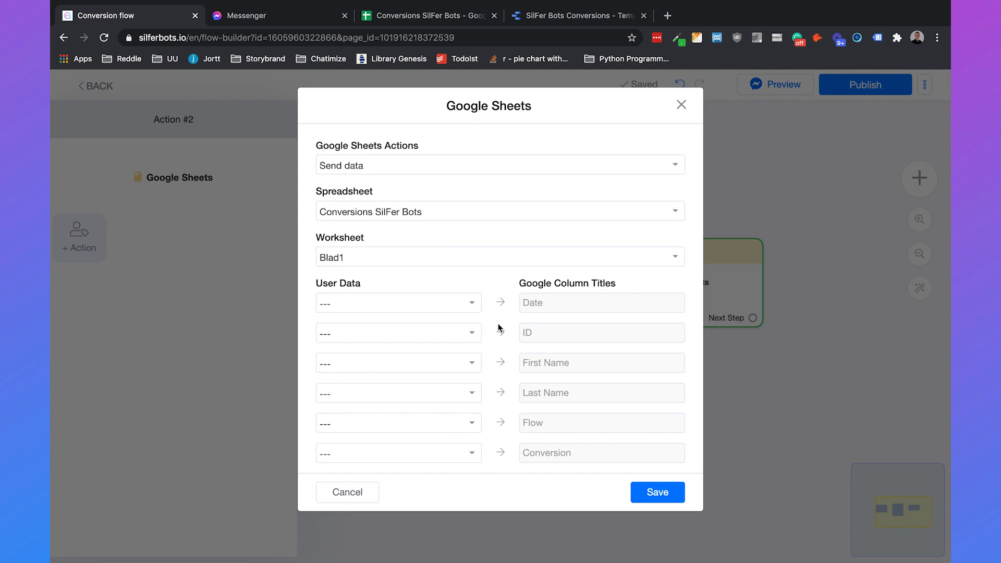
# - Examine the column titles in row 1 of the Conversions SilFer Bots Google Sheet, and return to the flow builder
pyautogui.click(427, 16)
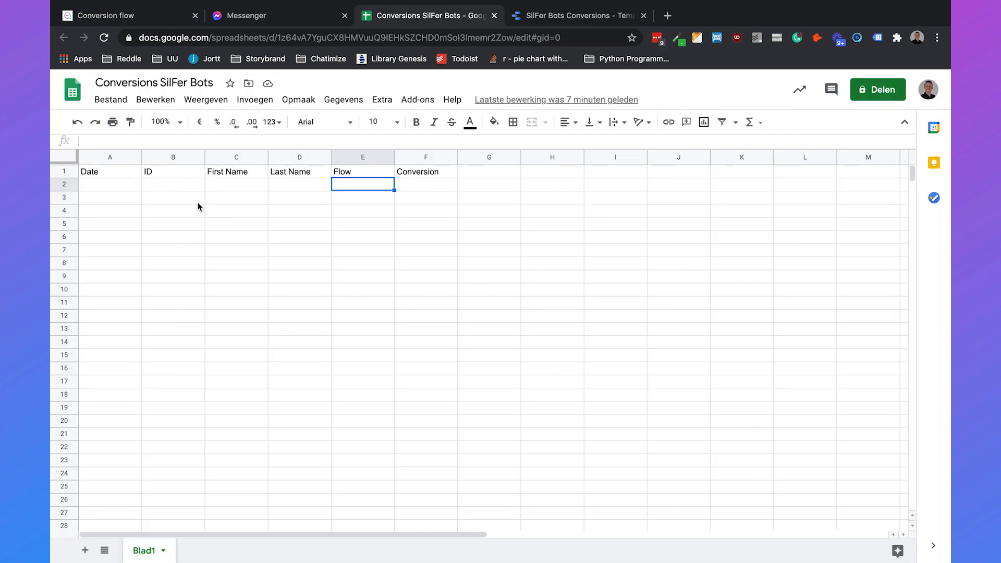
pyautogui.click(120, 175)
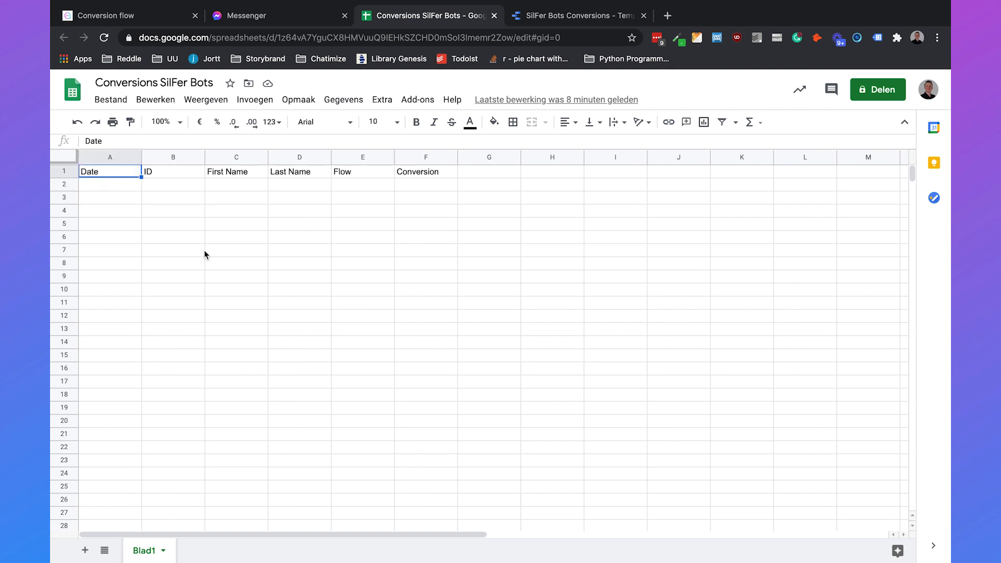
pyautogui.press('Tab')
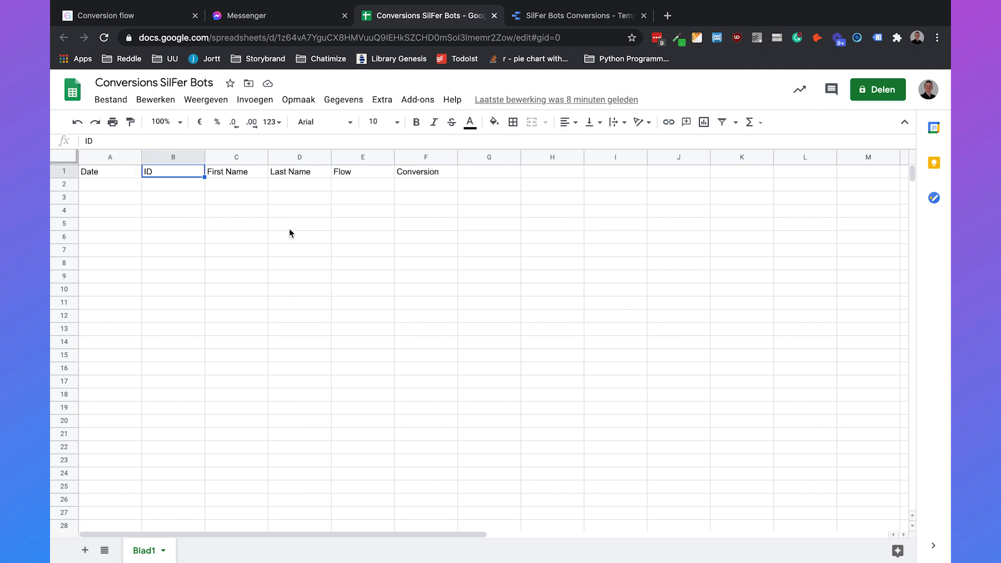
pyautogui.click(239, 177)
pyautogui.click(308, 177)
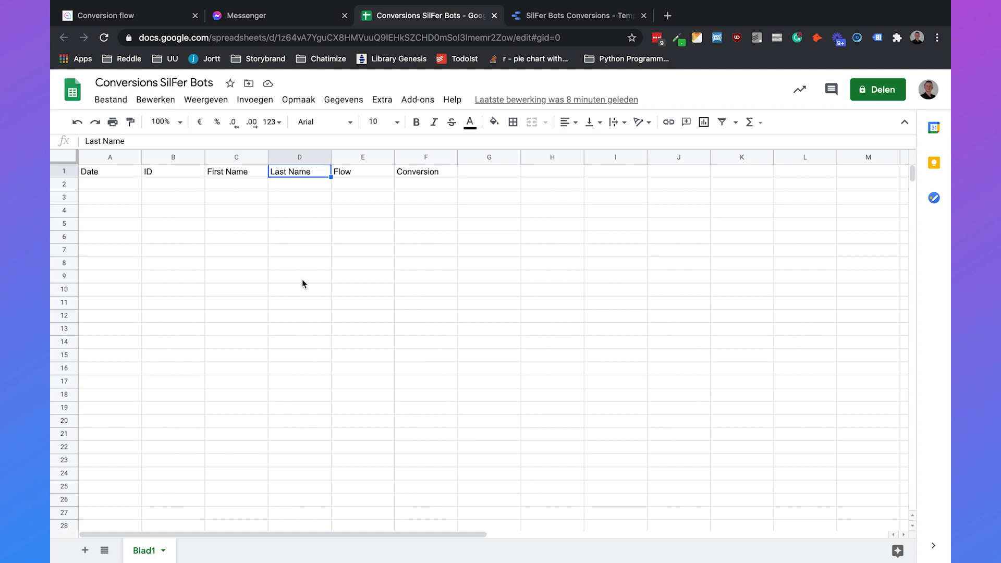
pyautogui.click(361, 175)
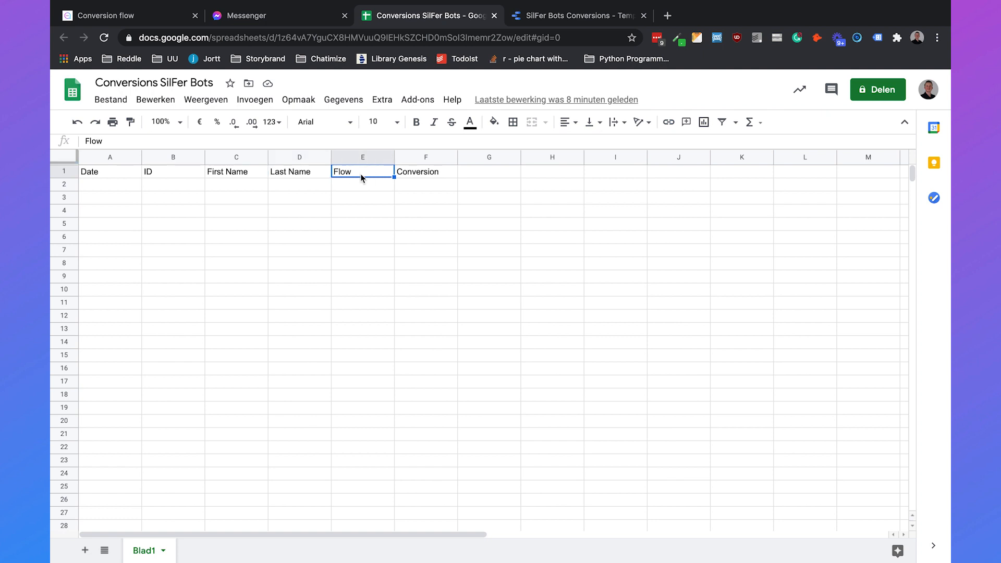
pyautogui.click(423, 179)
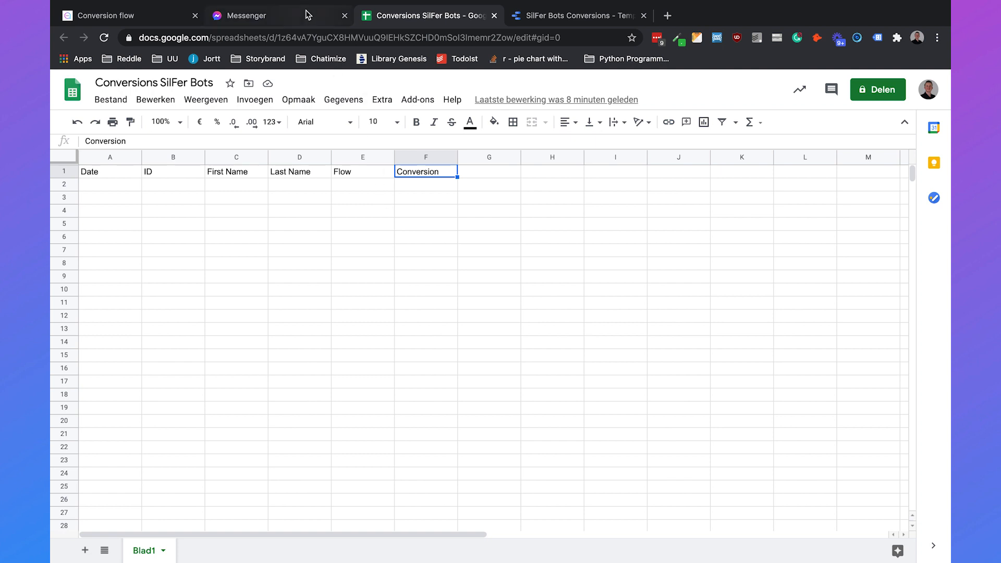
pyautogui.click(133, 16)
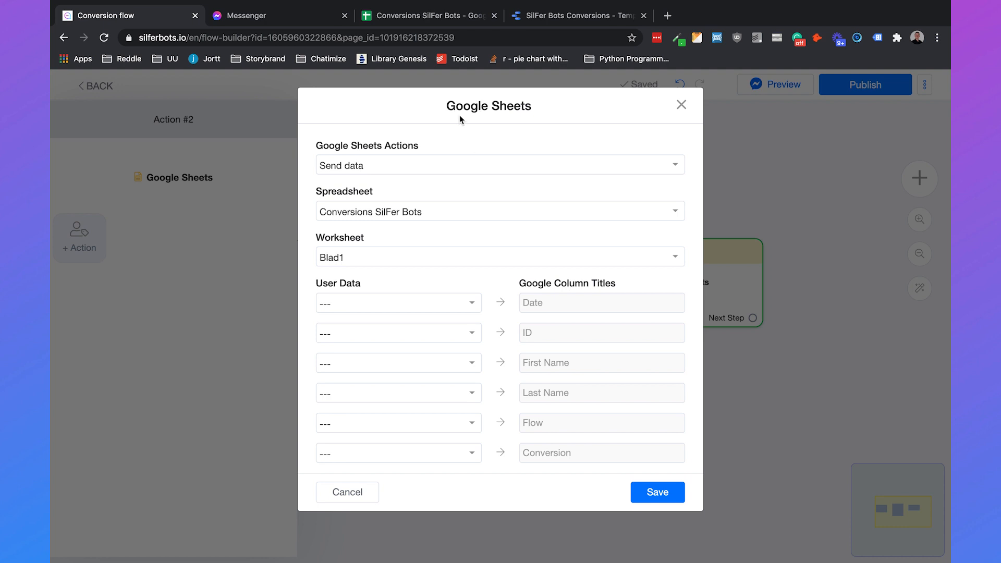
# - Map the Last Interaction user data to the Date column and User Id to the ID column
pyautogui.click(387, 301)
pyautogui.write('last intera')
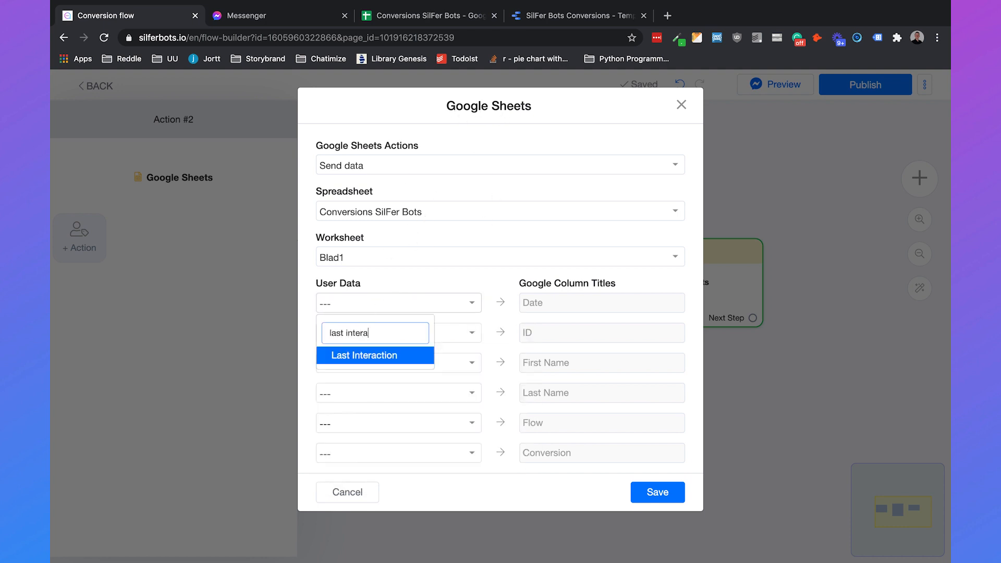
pyautogui.click(362, 355)
pyautogui.click(353, 332)
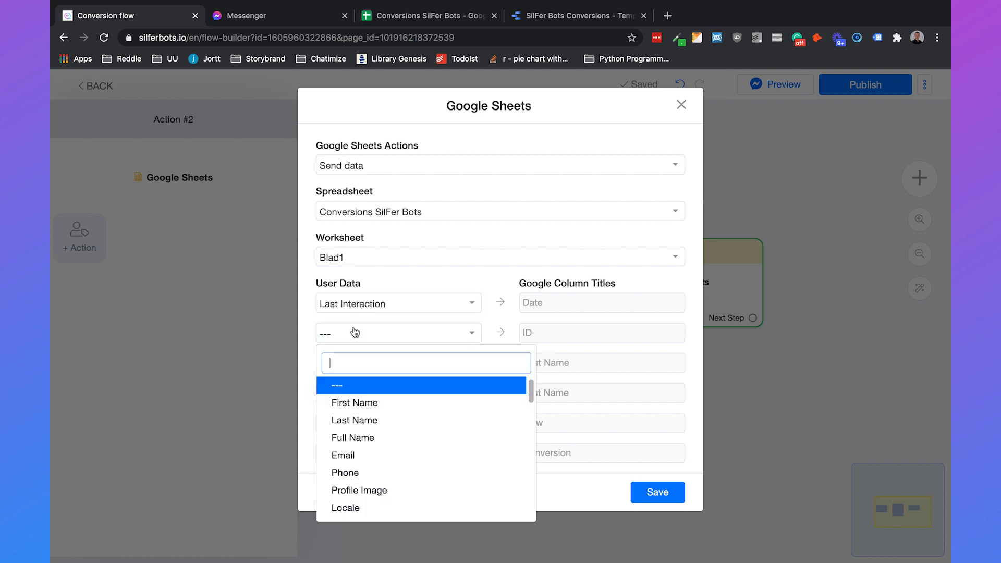
pyautogui.write('user')
pyautogui.click(362, 384)
# - Map the First Name and Last Name user data to the spreadsheet columns with the same titles
pyautogui.click(365, 365)
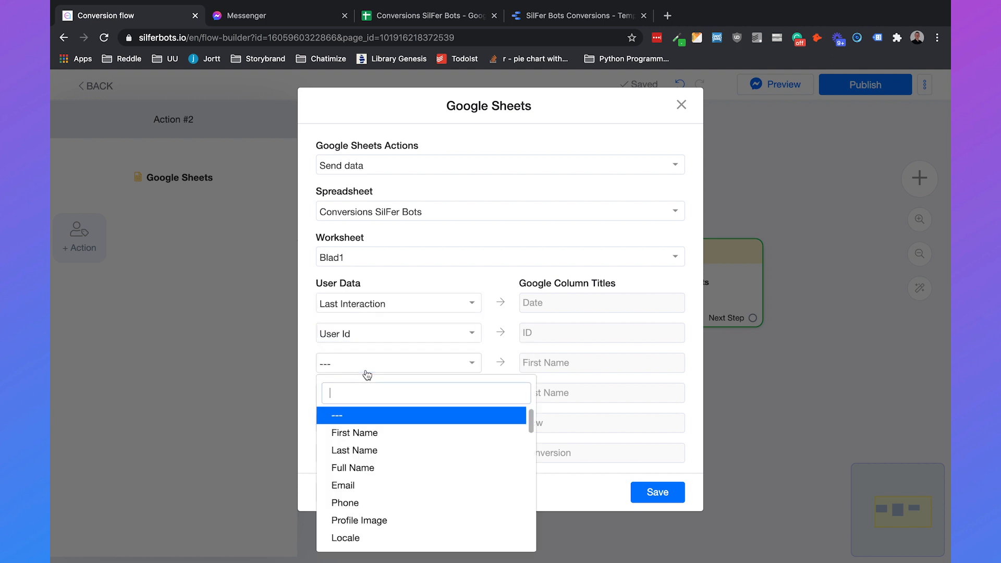
pyautogui.write('first')
pyautogui.click(368, 415)
pyautogui.click(365, 396)
pyautogui.write('last')
pyautogui.click(393, 249)
# - Map Current flow to the Flow column and Conversion to the Conversion column, and save the Google Sheets action
pyautogui.click(406, 421)
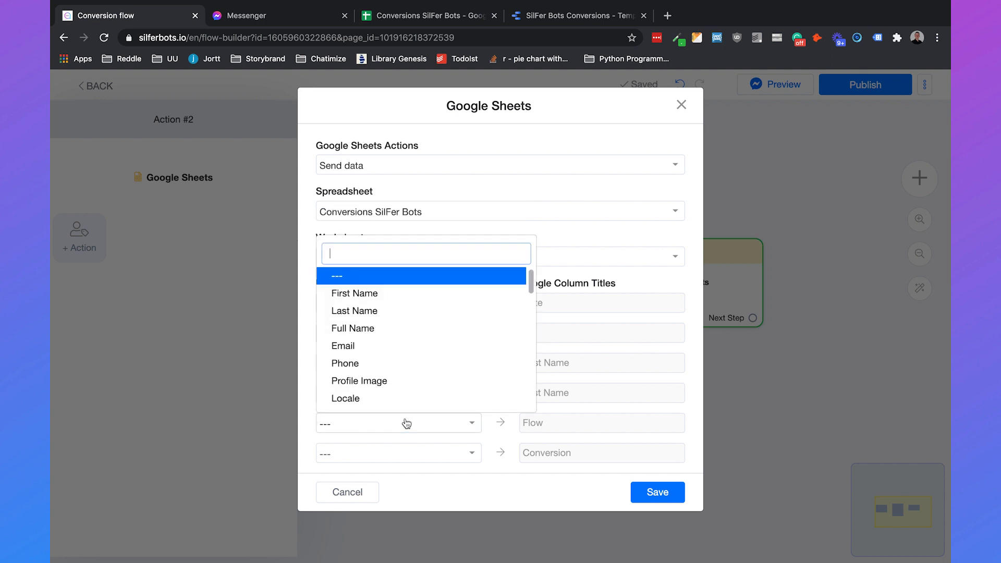
pyautogui.write('flow')
pyautogui.click(386, 277)
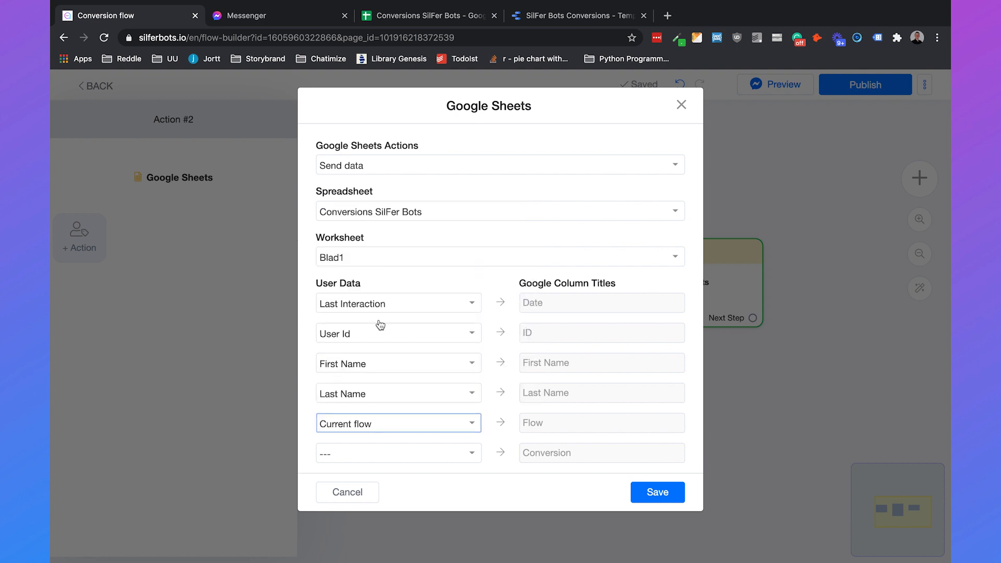
pyautogui.click(389, 459)
pyautogui.write('conversion')
pyautogui.click(401, 304)
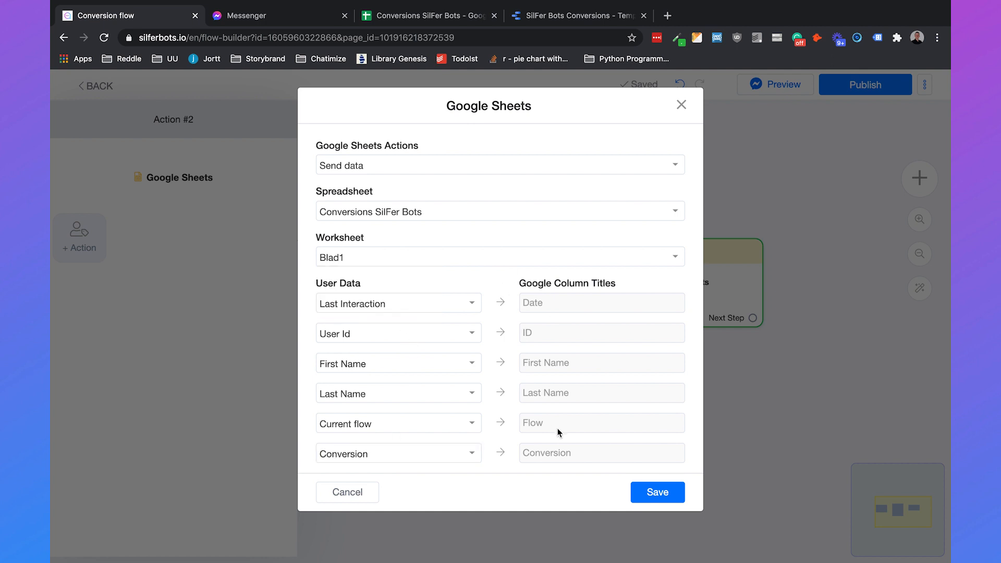
pyautogui.click(642, 493)
pyautogui.click(813, 331)
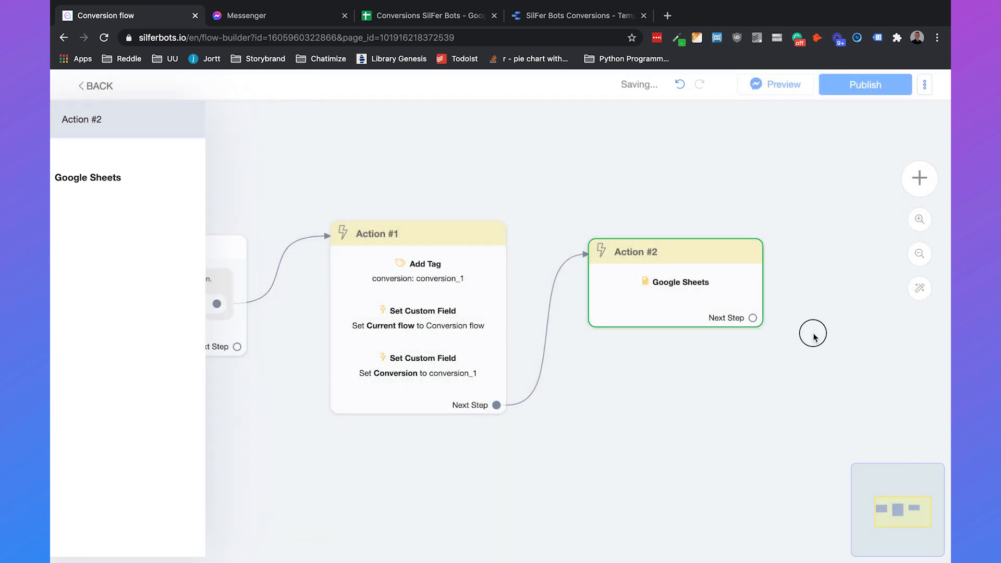
# - Add a Send Message step connected after Action #2 with the text "Confirmation."
pyautogui.moveTo(819, 355); pyautogui.dragTo(523, 358)
pyautogui.moveTo(456, 320); pyautogui.dragTo(564, 244)
pyautogui.click(78, 342)
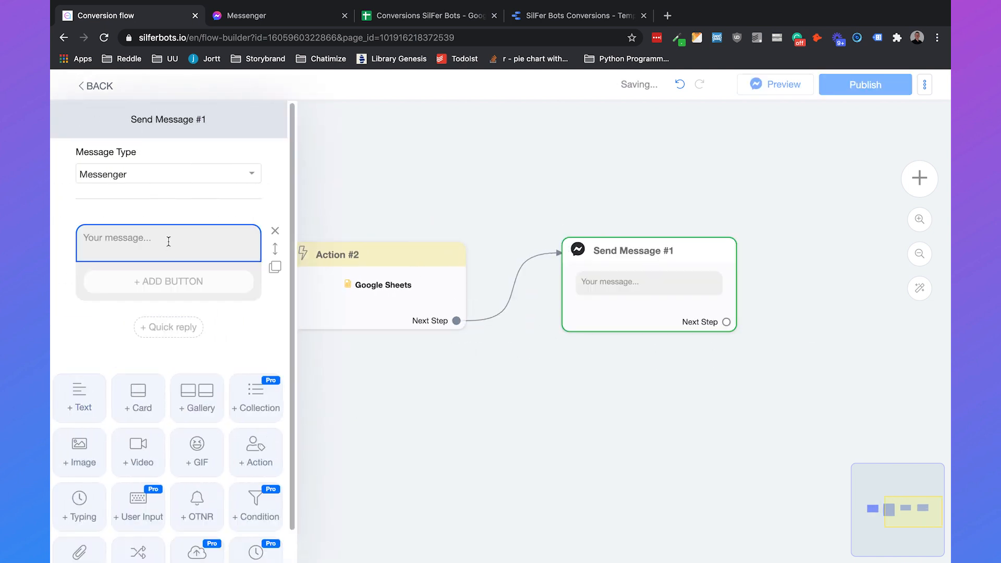
pyautogui.write('Confirmation.')
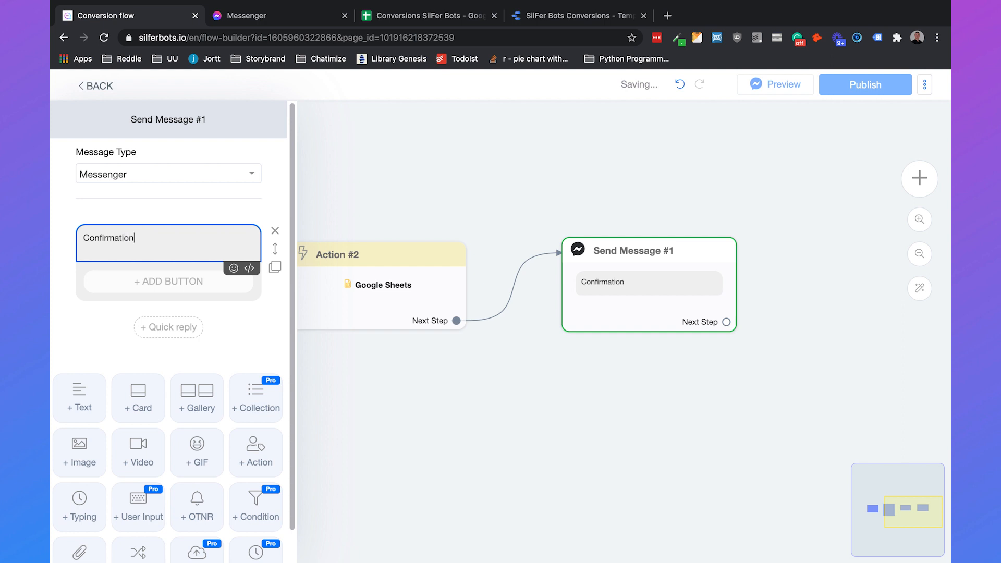
pyautogui.click(436, 186)
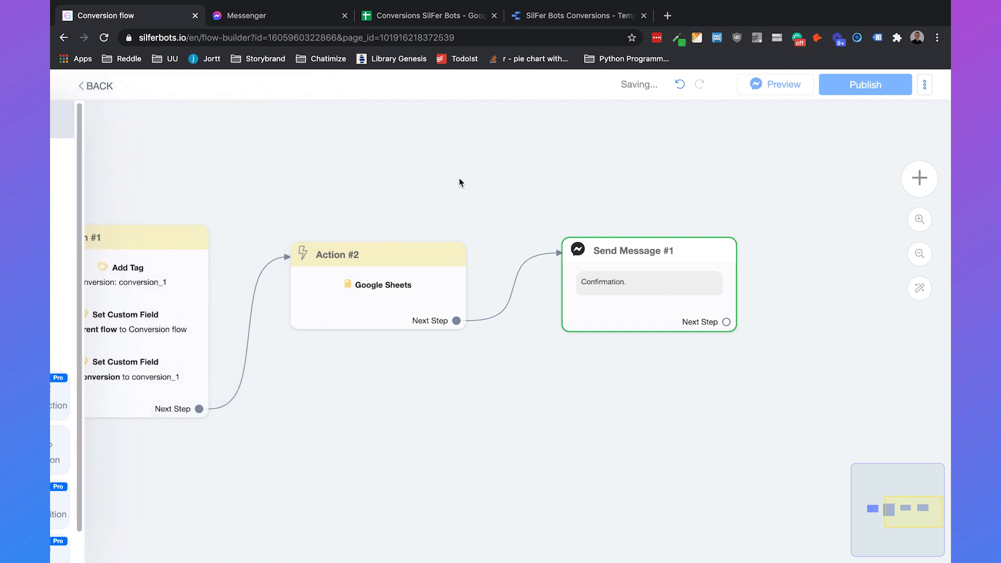
# - Publish the conversion flow and send a preview of it to Messenger
pyautogui.click(885, 90)
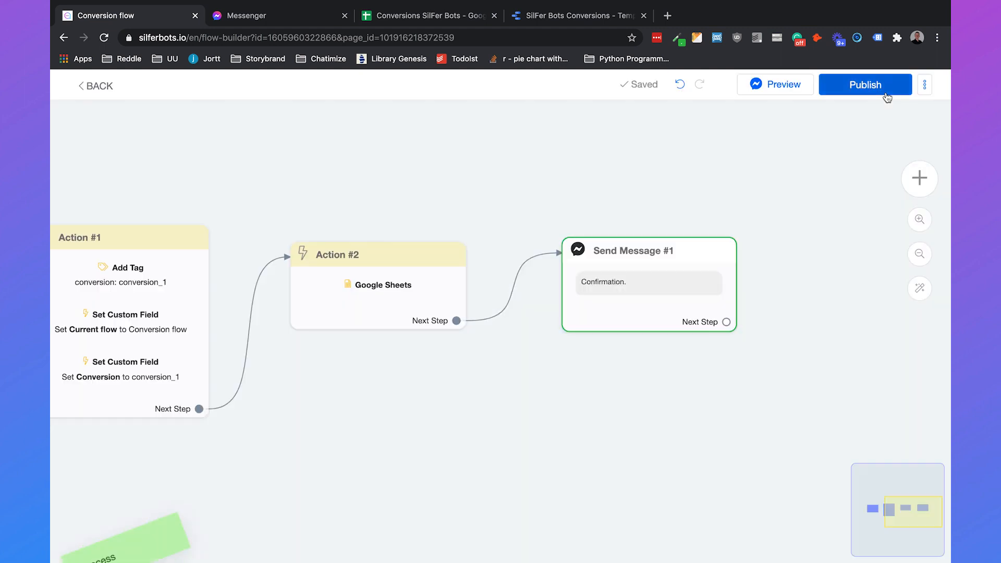
pyautogui.click(779, 89)
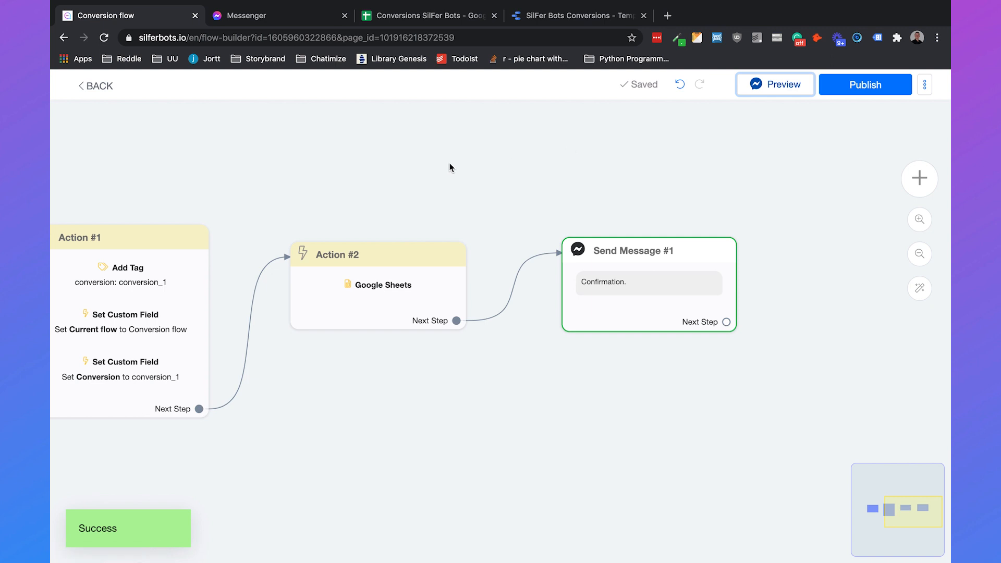
# - Switch to Messenger, trigger the Conversion 1 button in the Chatimize Demo chat, and check the Conversions SilFer Bots Google Sheet for the logged entry
pyautogui.click(271, 15)
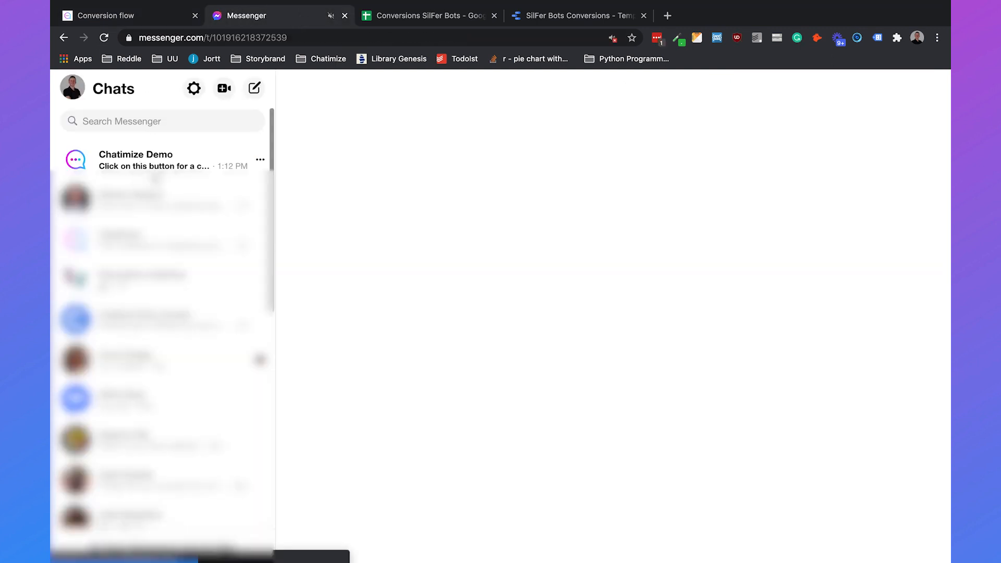
pyautogui.tripleClick(384, 205)
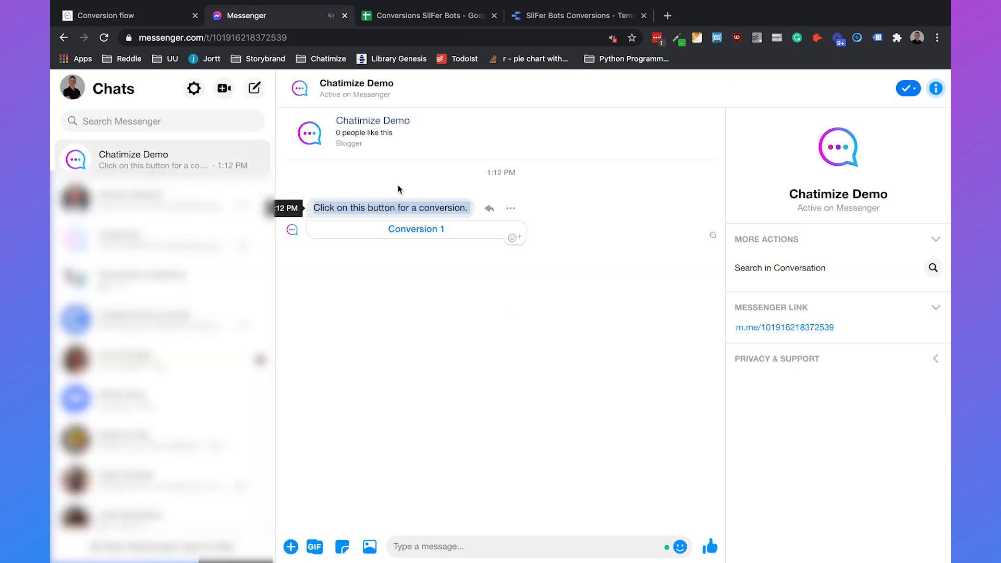
pyautogui.click(422, 237)
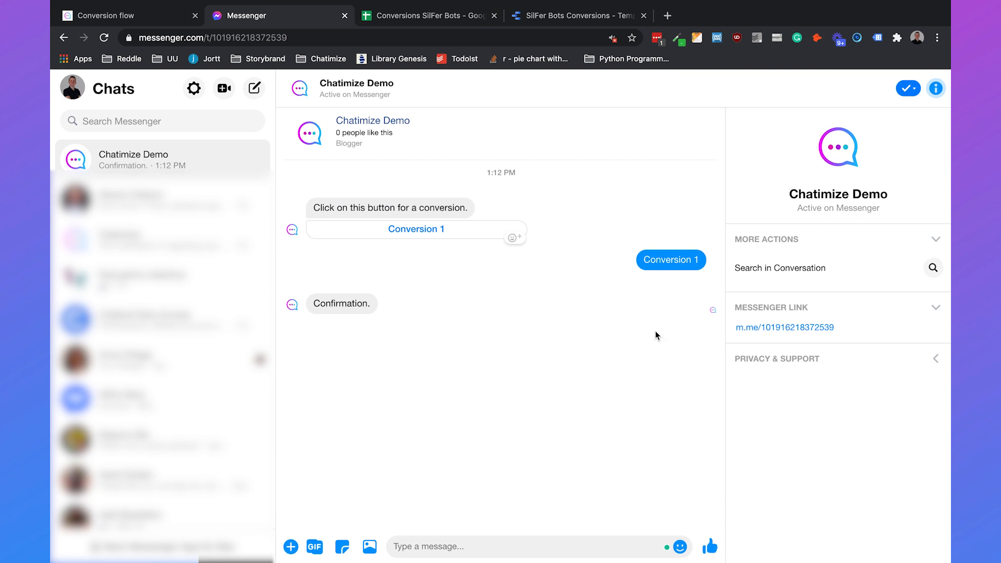
pyautogui.click(441, 17)
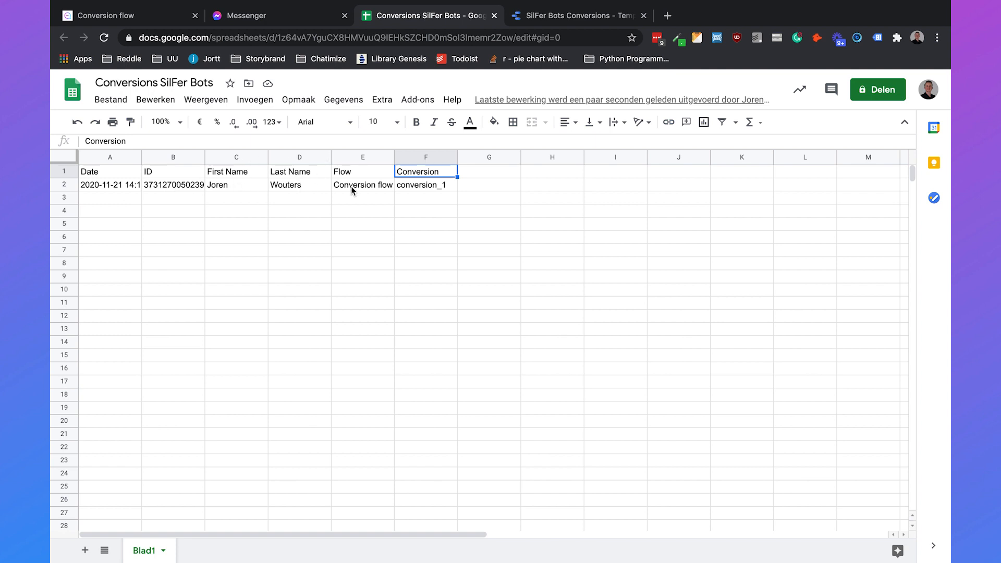
# - Switch to the SilFer Bots Conversions template report in Data Studio and examine its conversions chart, record count and table
pyautogui.click(554, 233)
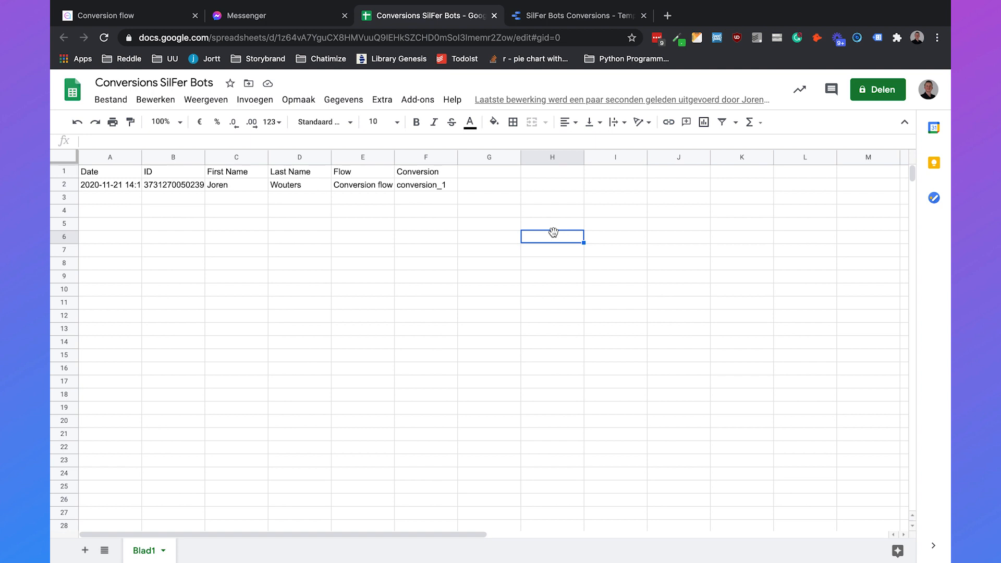
pyautogui.click(578, 22)
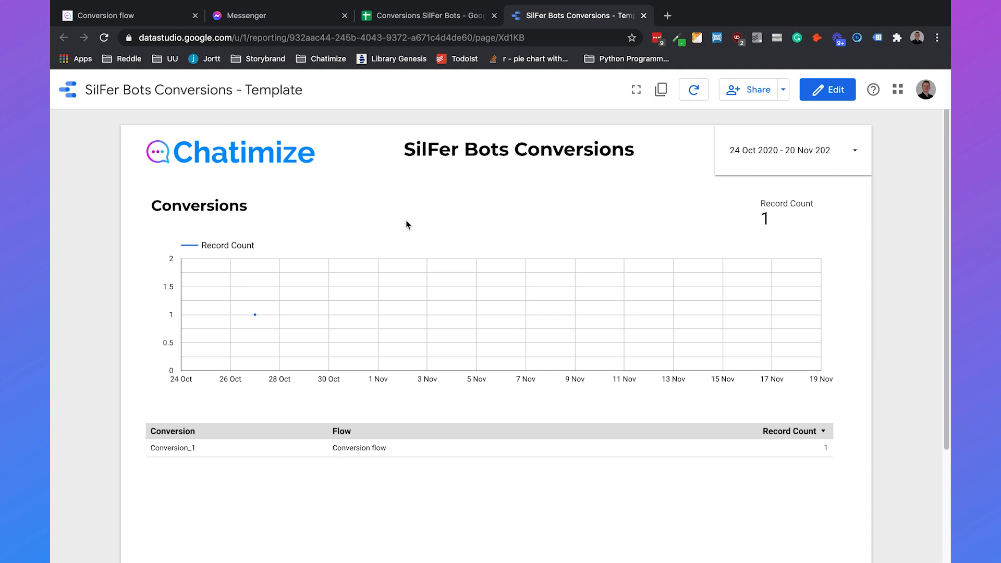
pyautogui.doubleClick(219, 209)
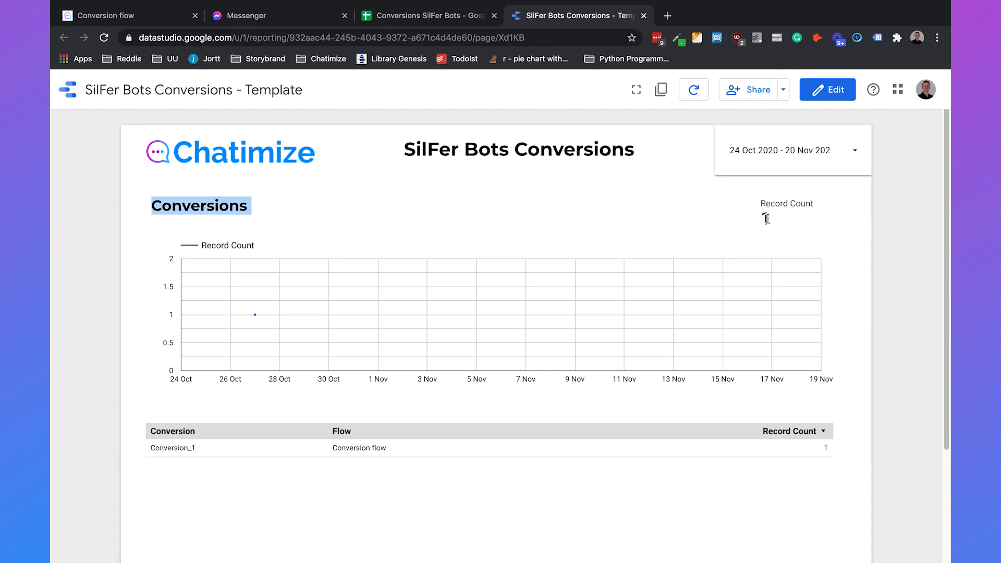
pyautogui.click(555, 222)
pyautogui.scroll(-2, 555, 222)
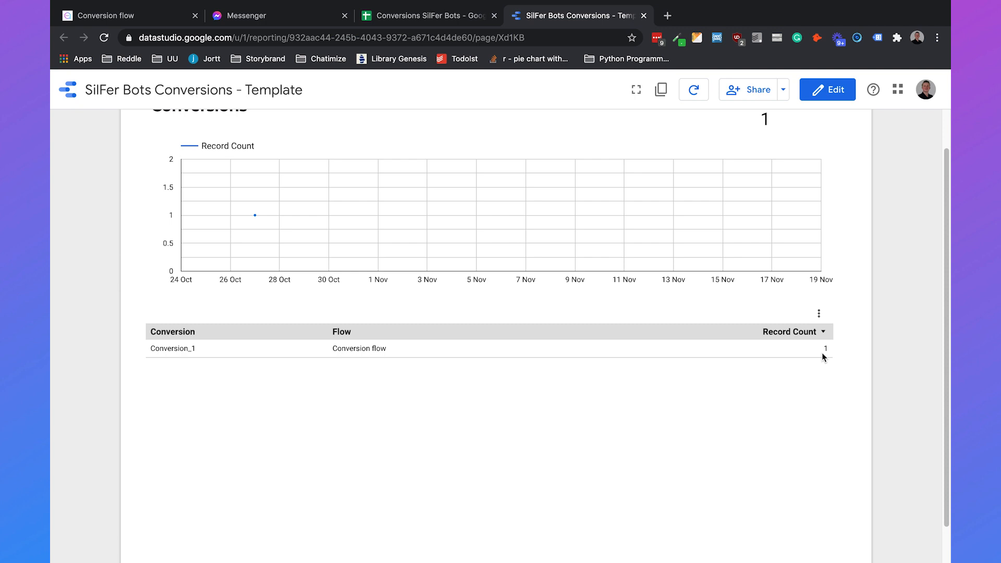
pyautogui.scroll(2, 823, 357)
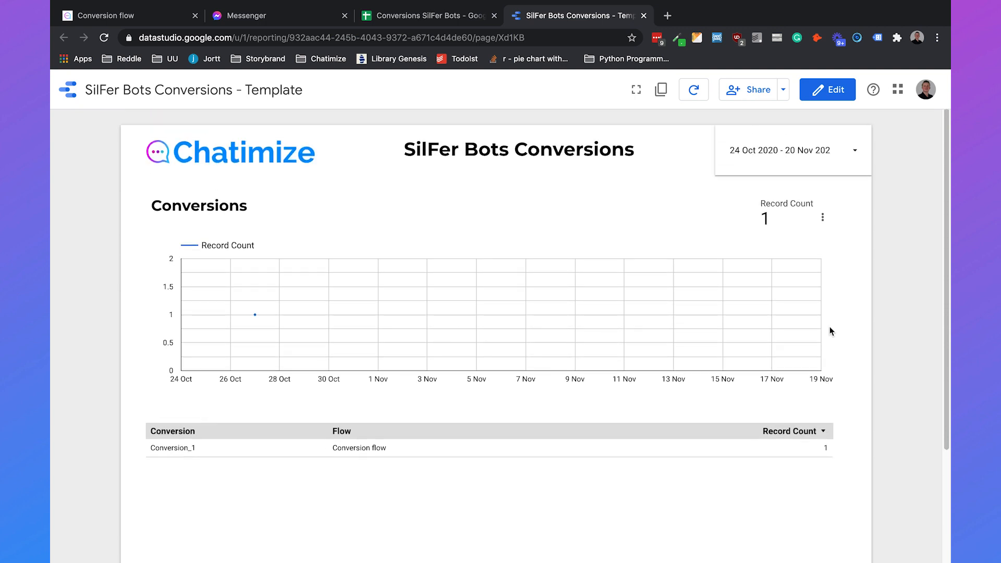
# - Start copying the template report and create a new data source for it with the Google Sheets connector
pyautogui.click(662, 93)
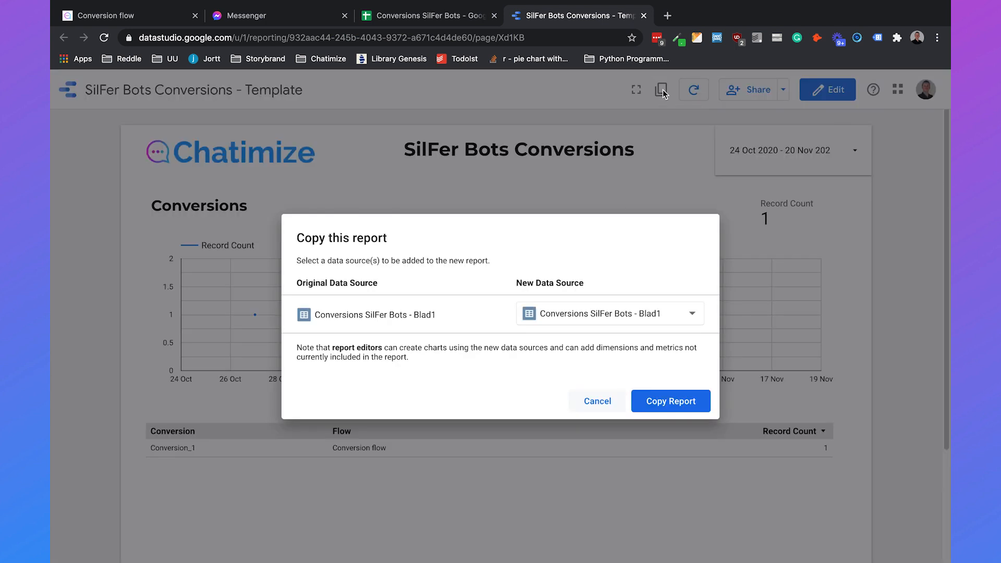
pyautogui.click(563, 321)
pyautogui.click(561, 316)
pyautogui.click(627, 318)
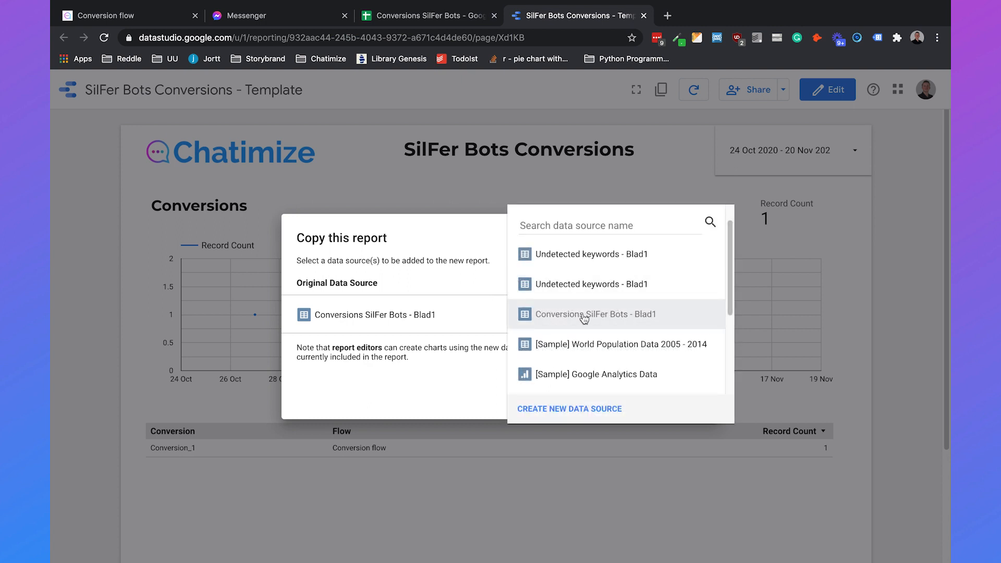
pyautogui.click(573, 409)
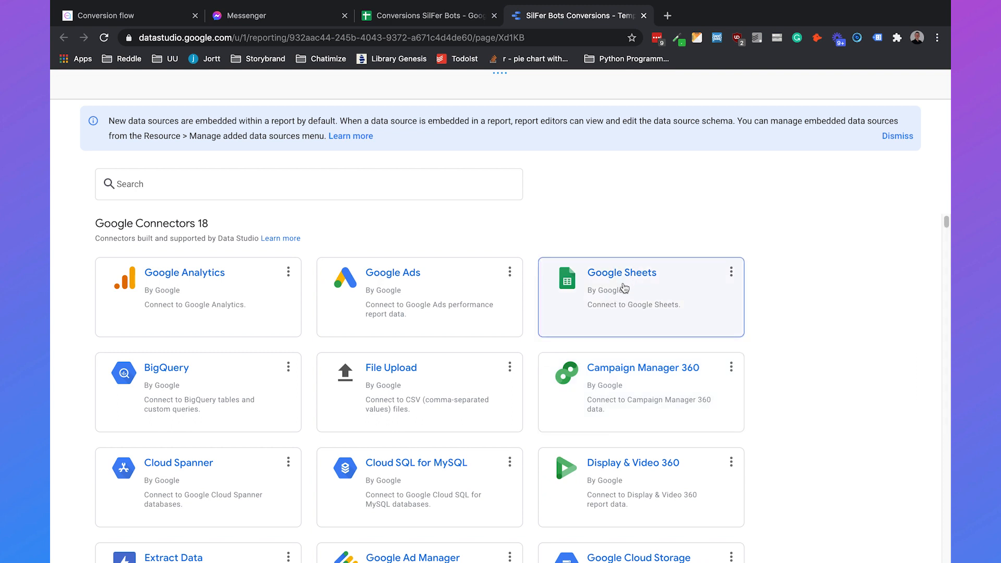
pyautogui.click(624, 288)
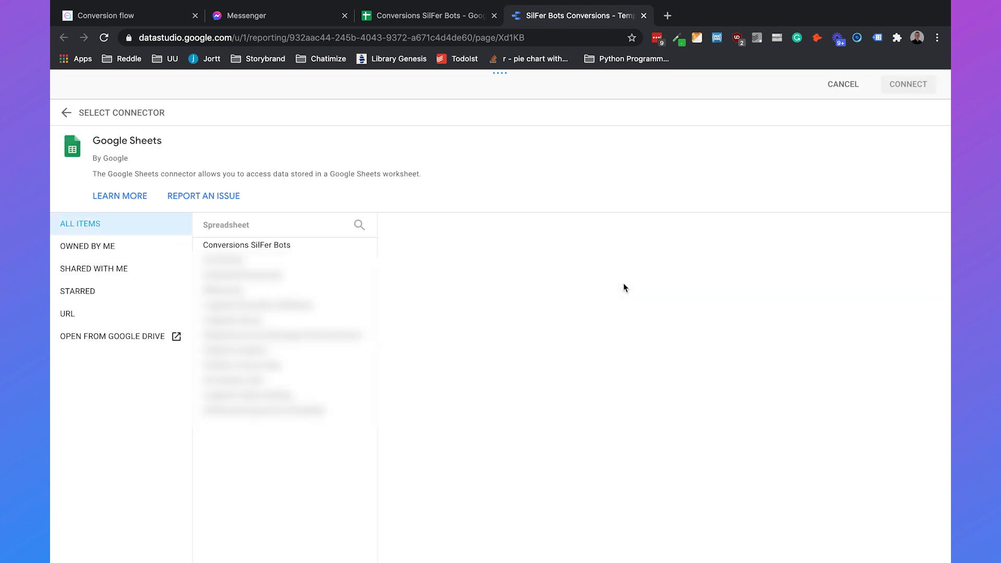
# - Connect Sheet1 of the Conversions SilFer Bots spreadsheet as the new data source and create the report copy with it
pyautogui.click(318, 246)
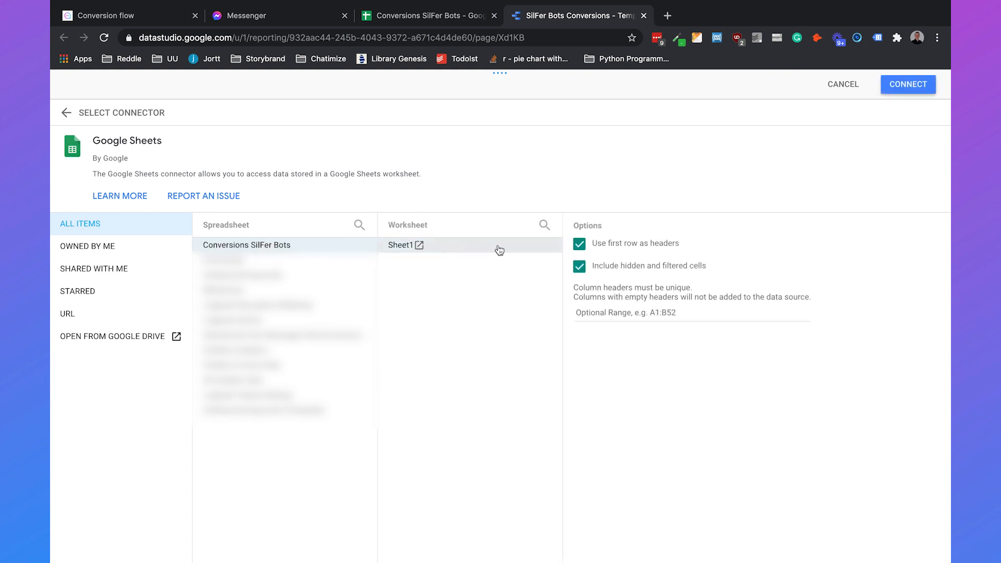
pyautogui.click(897, 90)
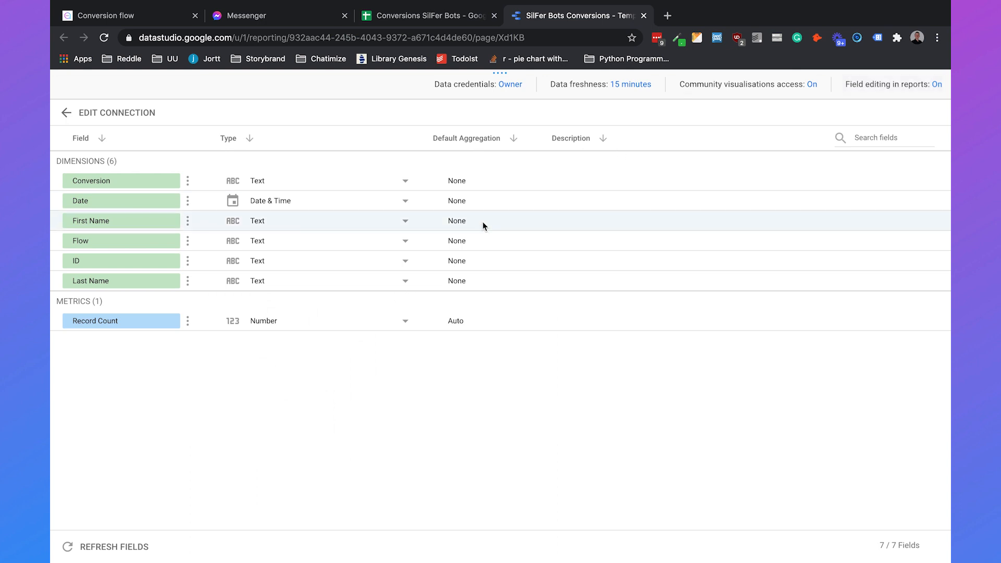
pyautogui.click(125, 326)
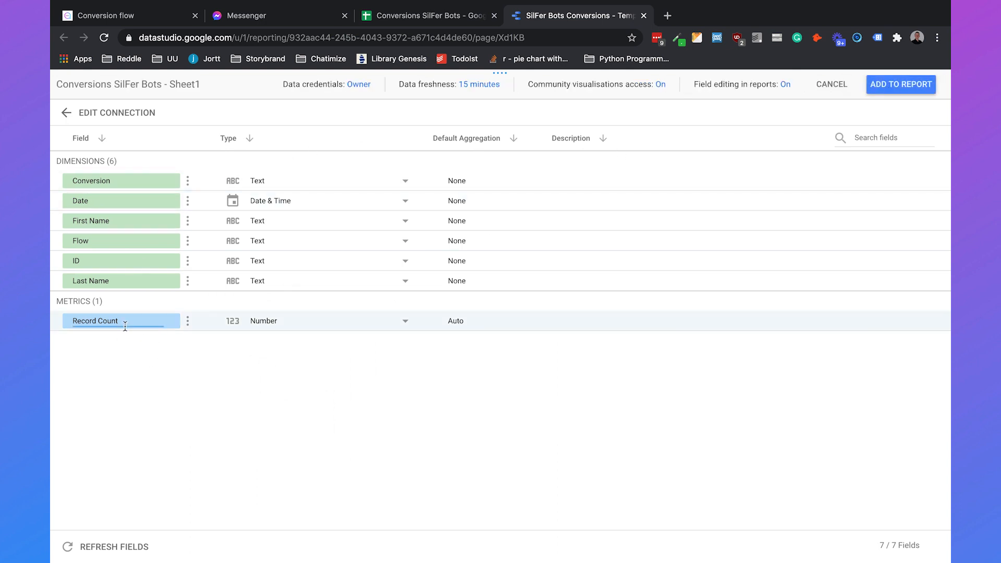
pyautogui.click(900, 79)
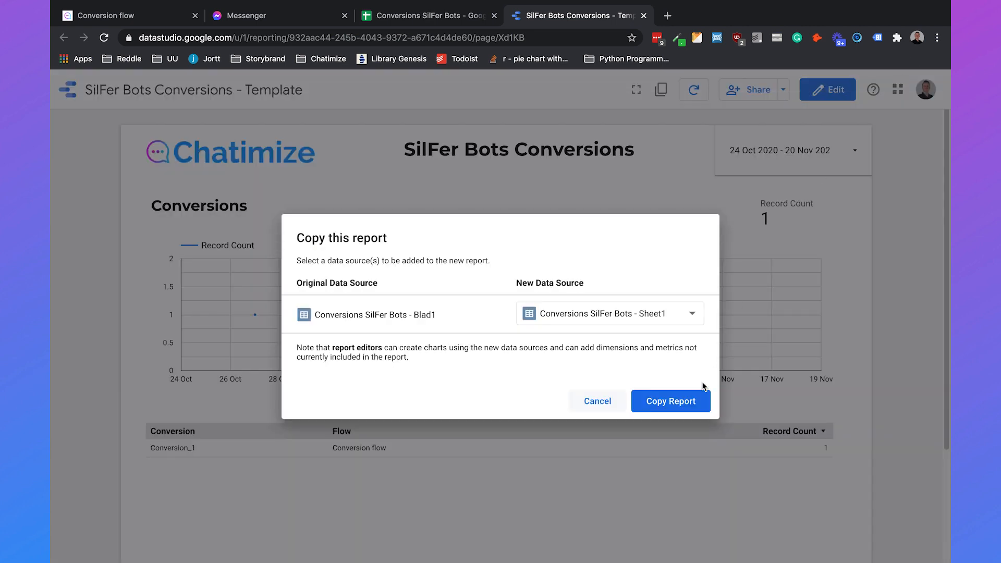
pyautogui.click(665, 400)
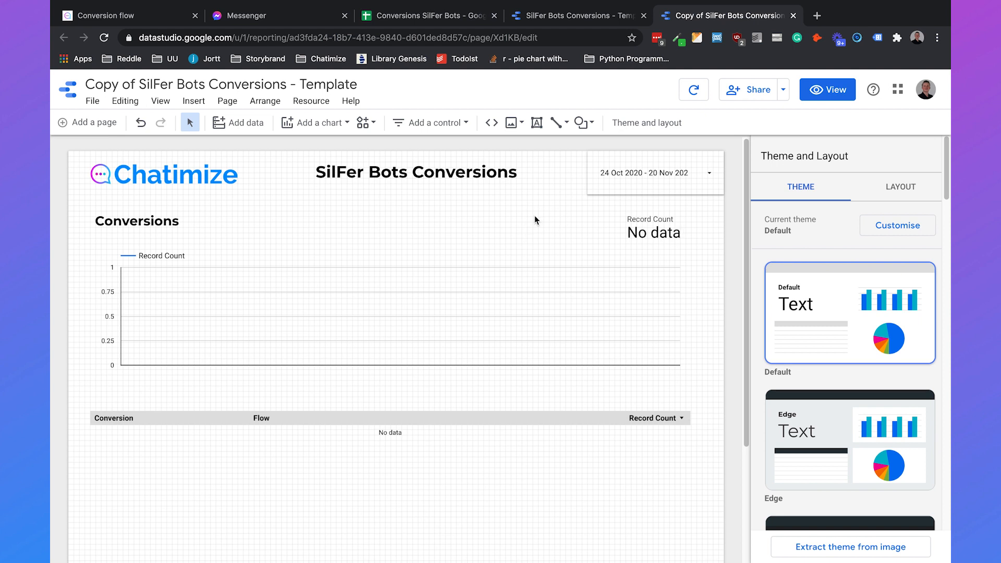
# - In view mode, set the copied report's date range to end on 21 November 2020 and check its conversions table
pyautogui.click(828, 98)
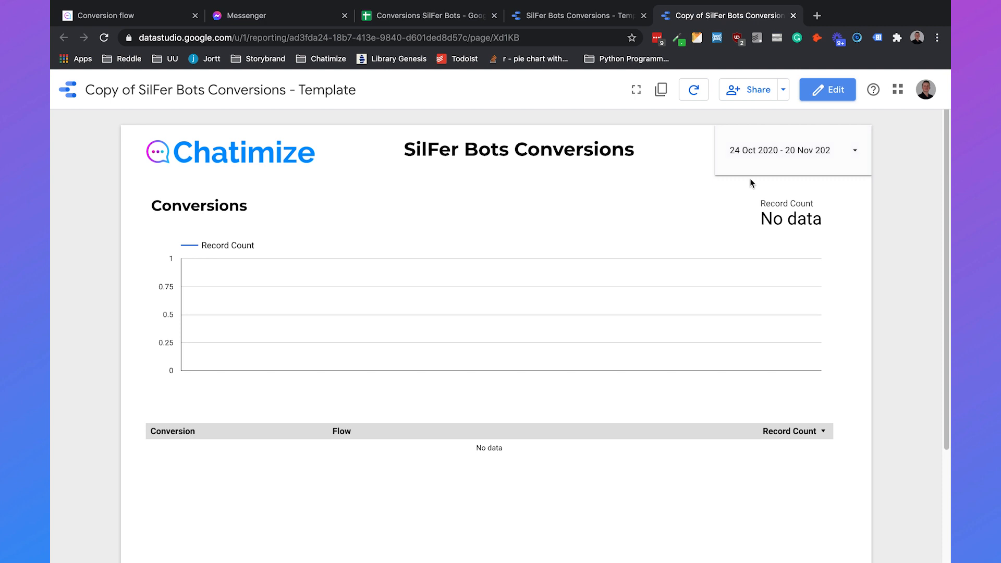
pyautogui.click(798, 157)
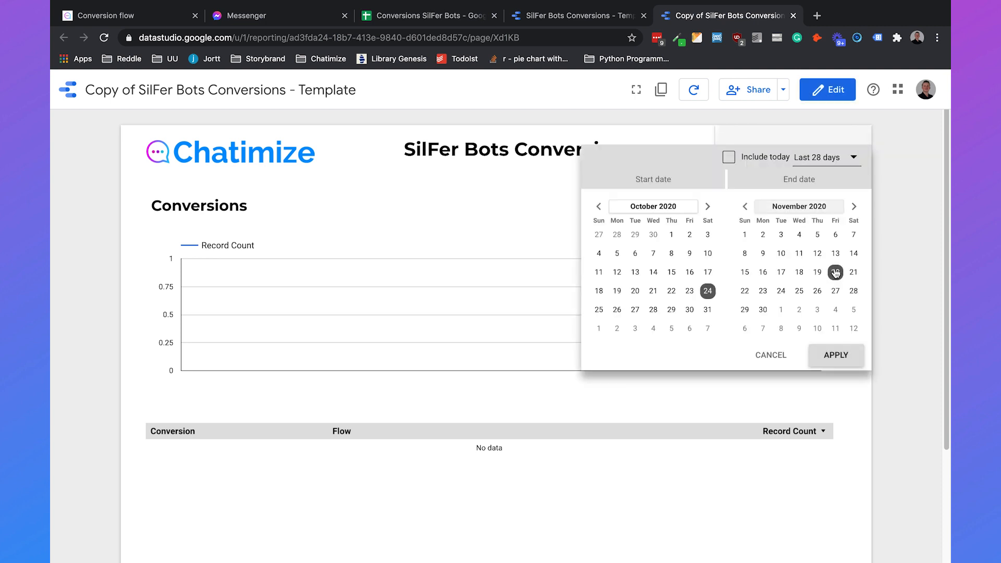
pyautogui.click(854, 272)
pyautogui.click(853, 356)
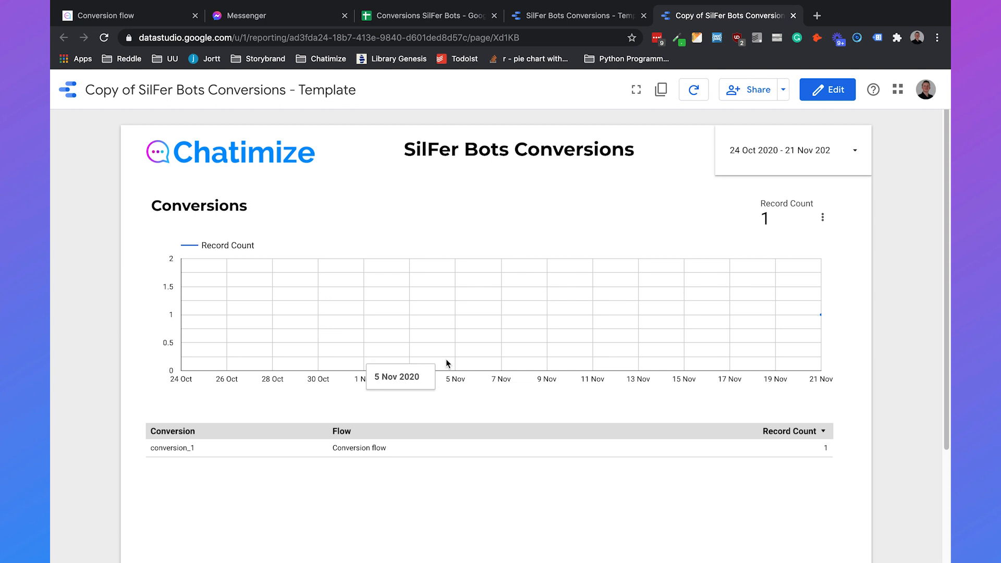
pyautogui.doubleClick(187, 448)
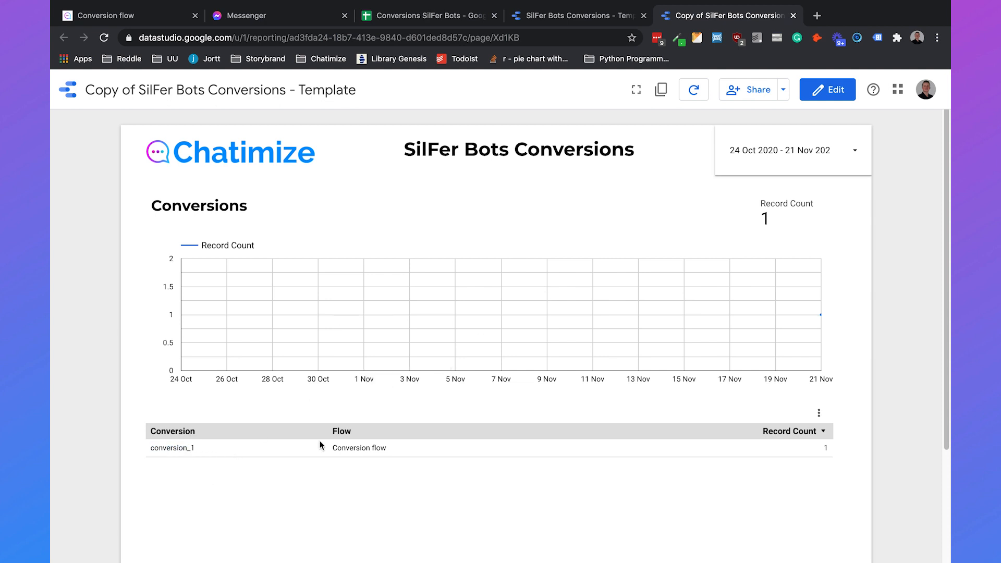
pyautogui.doubleClick(354, 448)
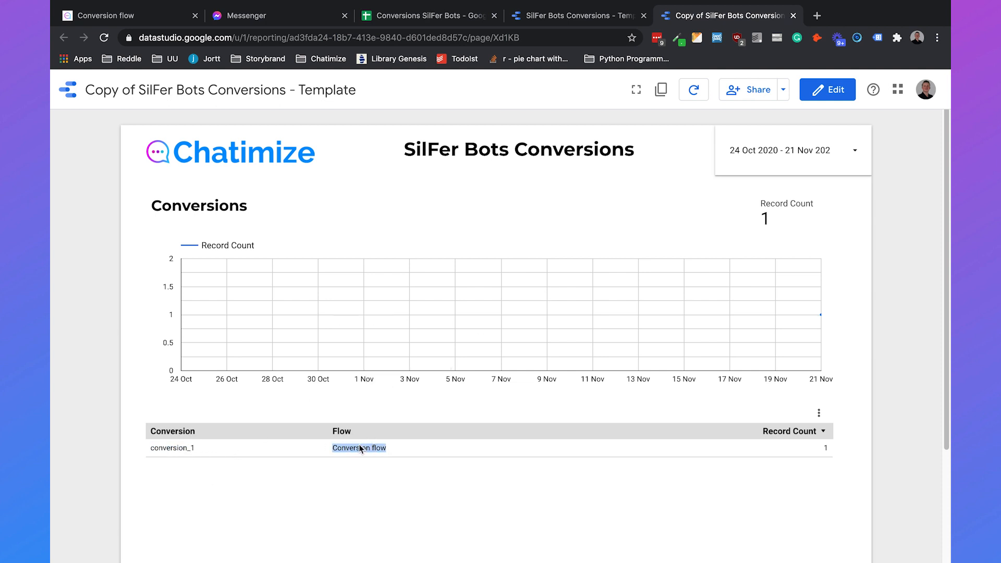
pyautogui.click(824, 449)
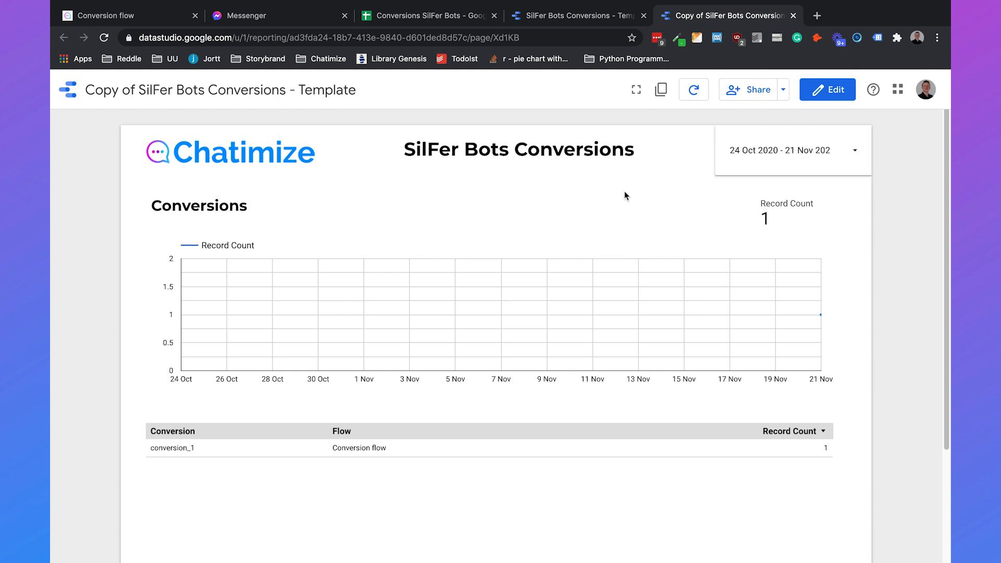